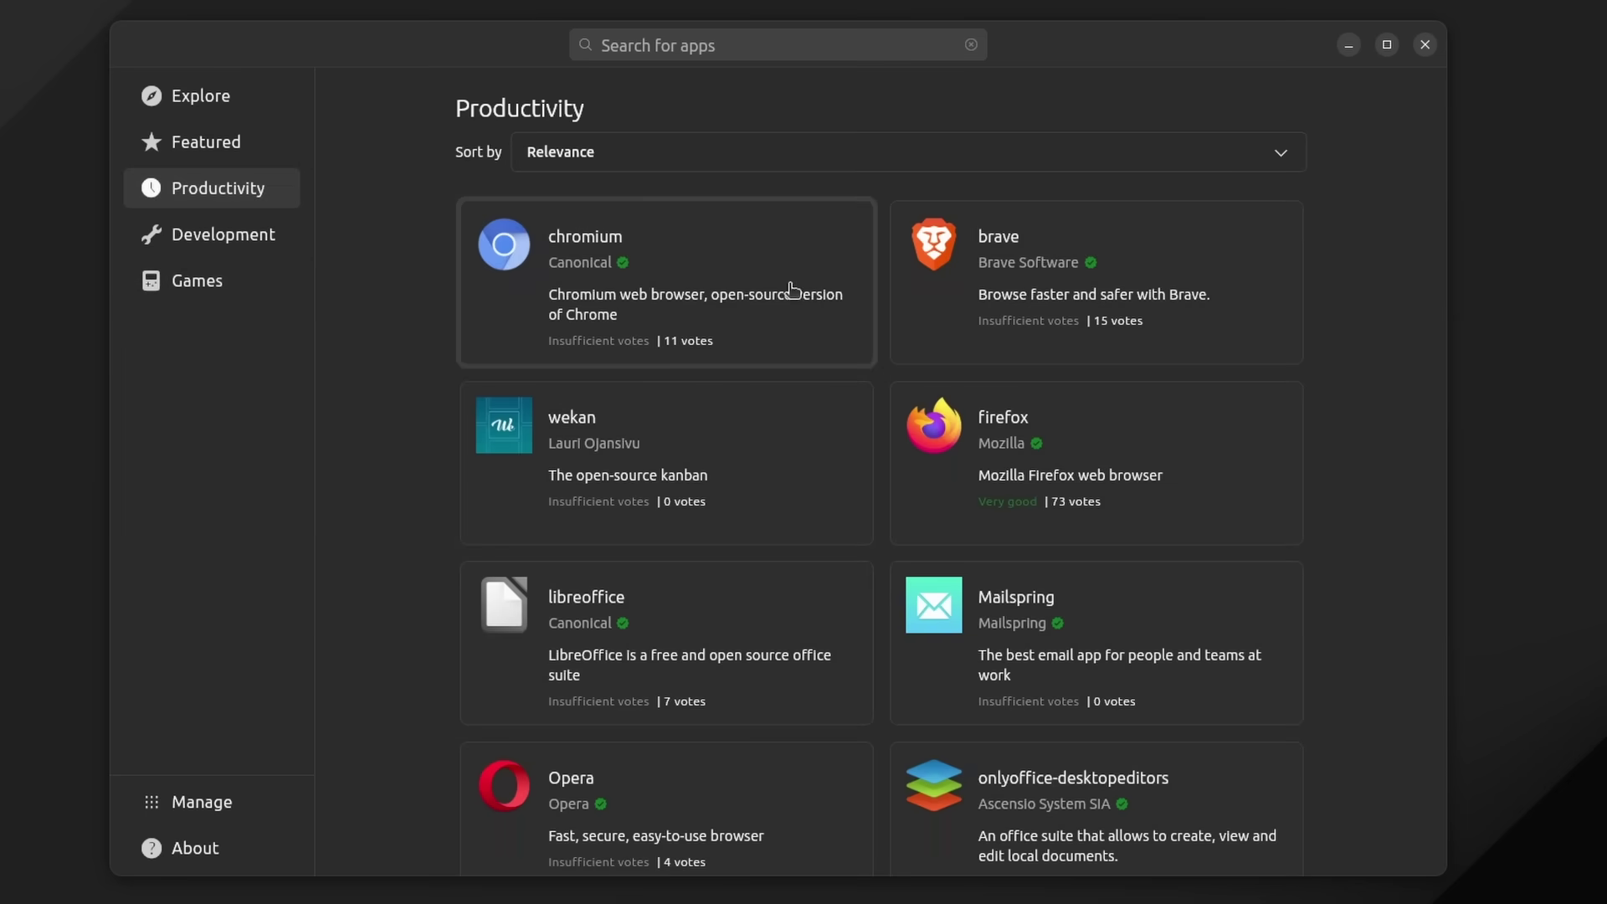
# - Open the Firefox listing in the Productivity category and review its package details, gallery and description
pyautogui.click(1176, 463)
pyautogui.scroll(-2, 940, 522)
pyautogui.scroll(1, 904, 486)
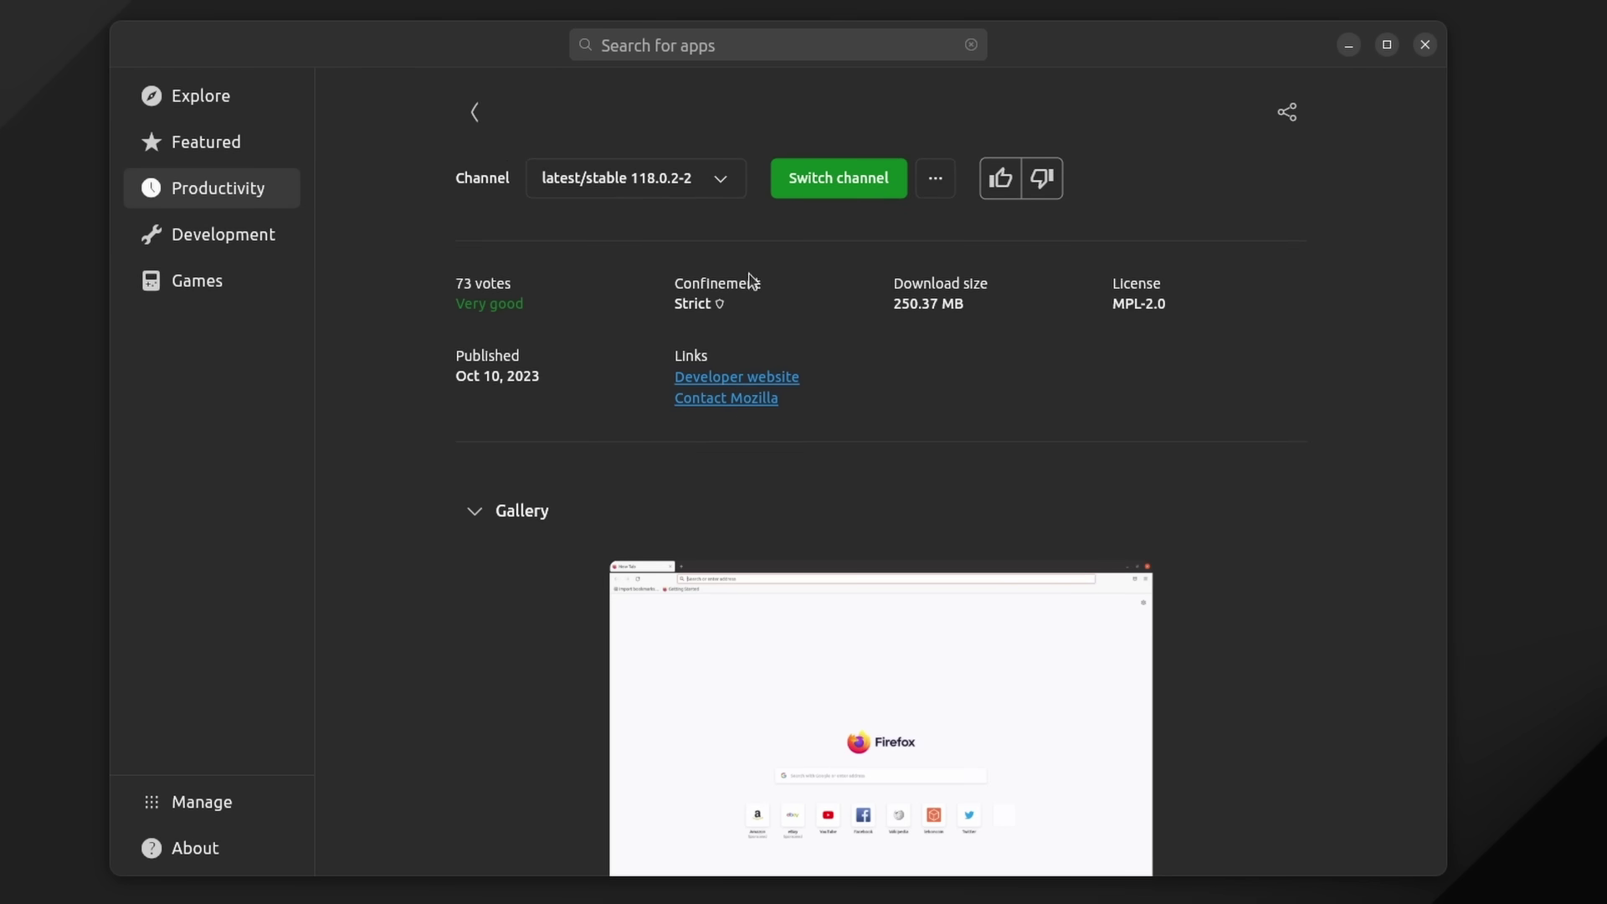
pyautogui.scroll(-5, 1220, 490)
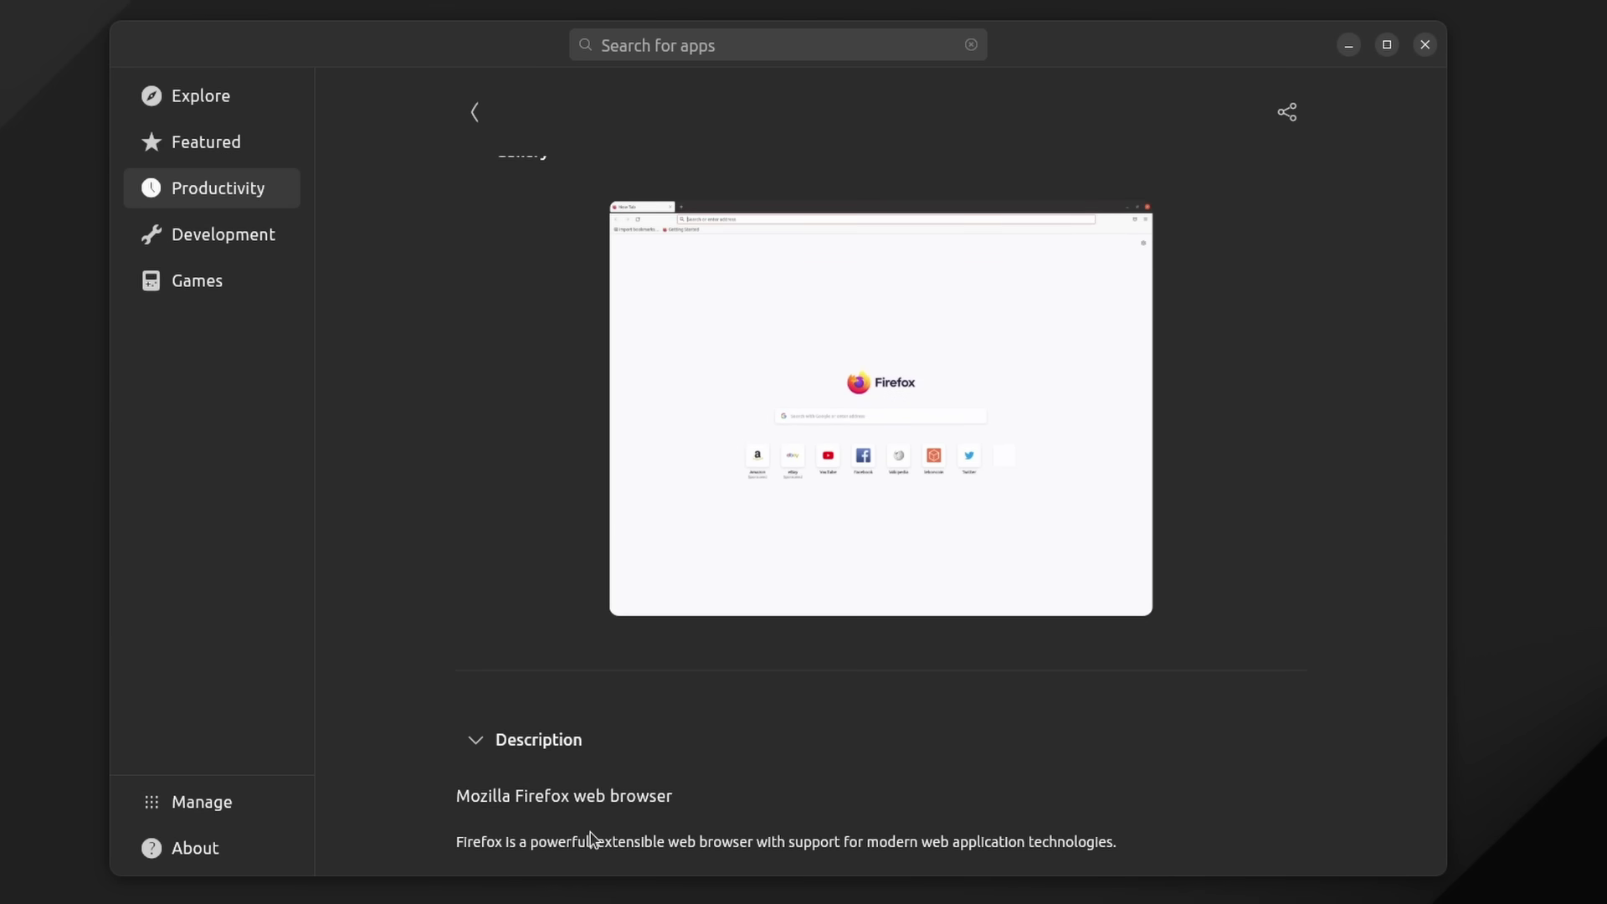
pyautogui.scroll(6, 590, 837)
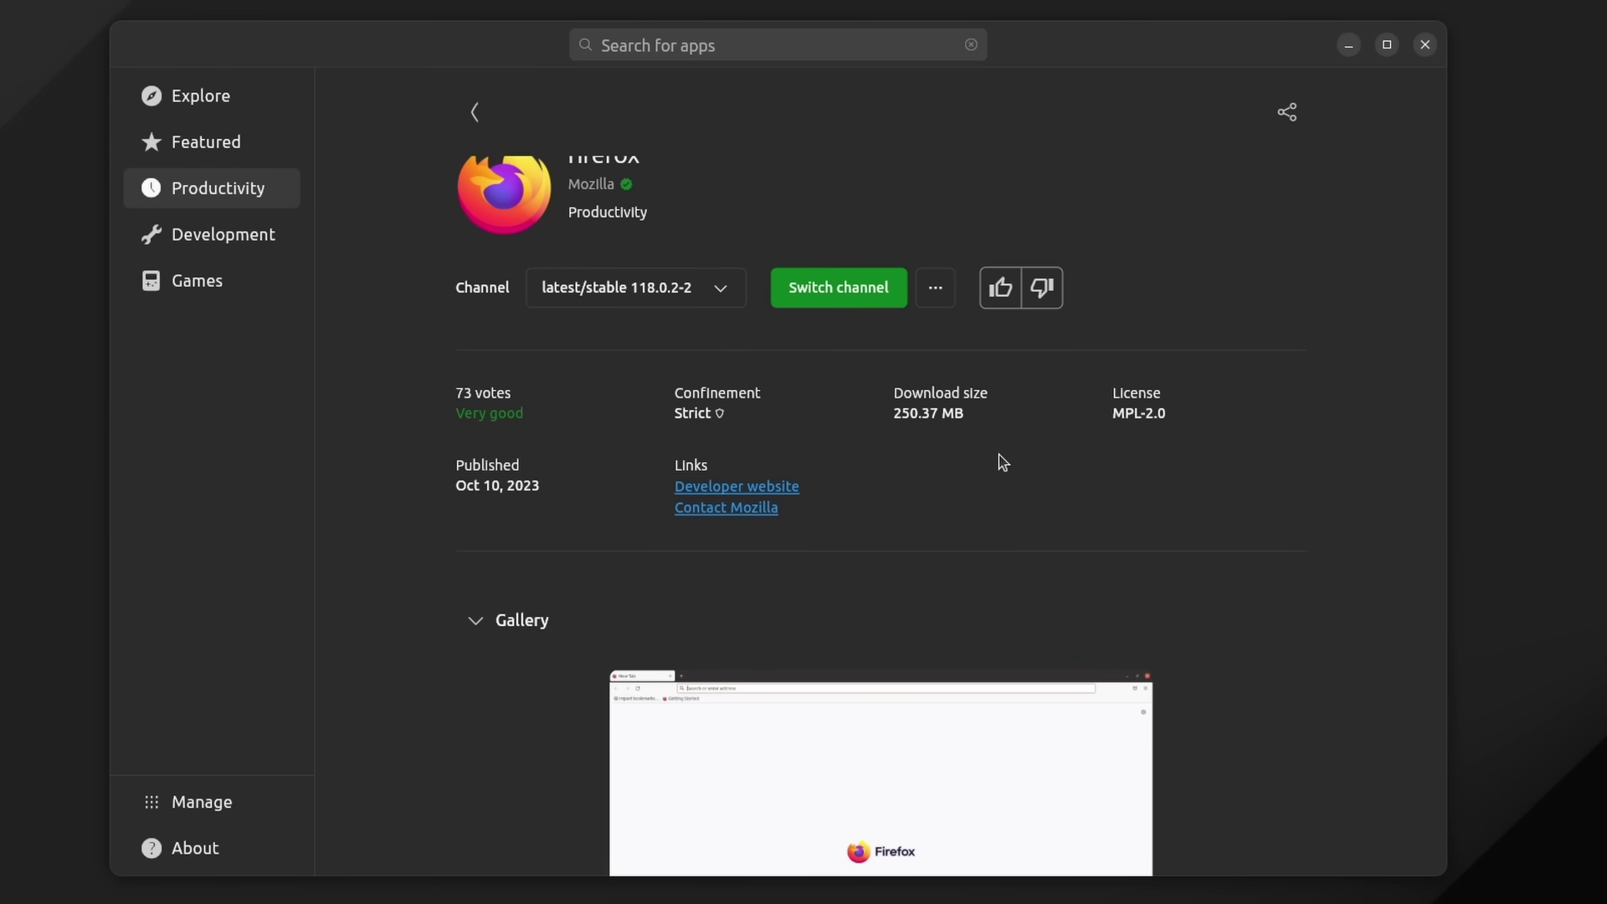
# - Preview the Firefox gallery screenshot at full size, close it and give Firefox a positive vote
pyautogui.click(854, 739)
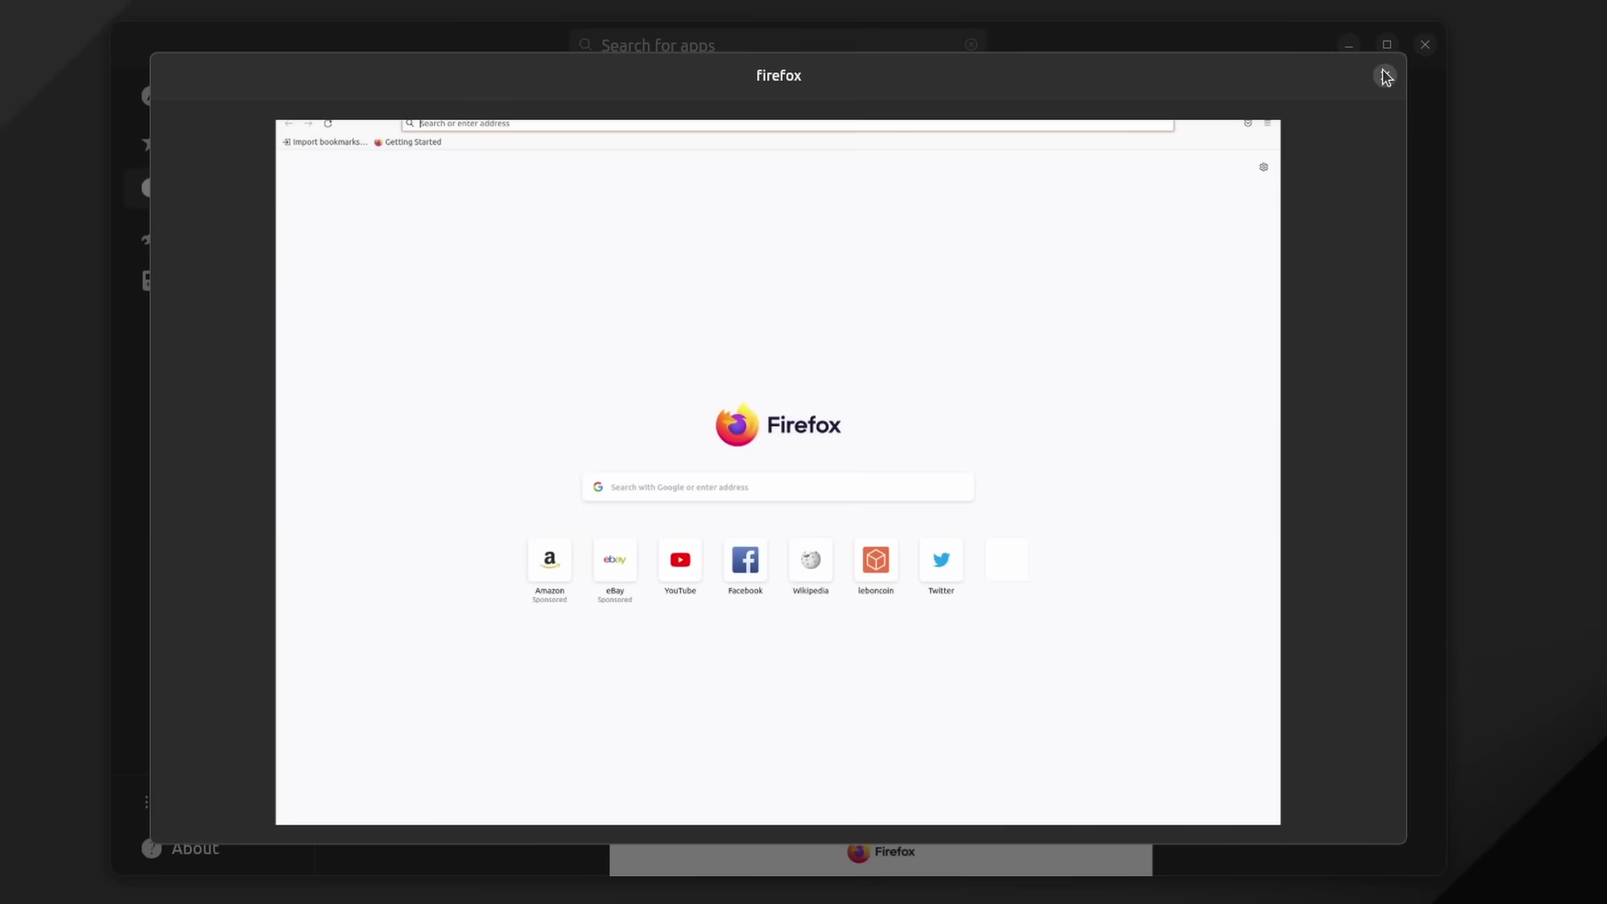
pyautogui.click(1384, 72)
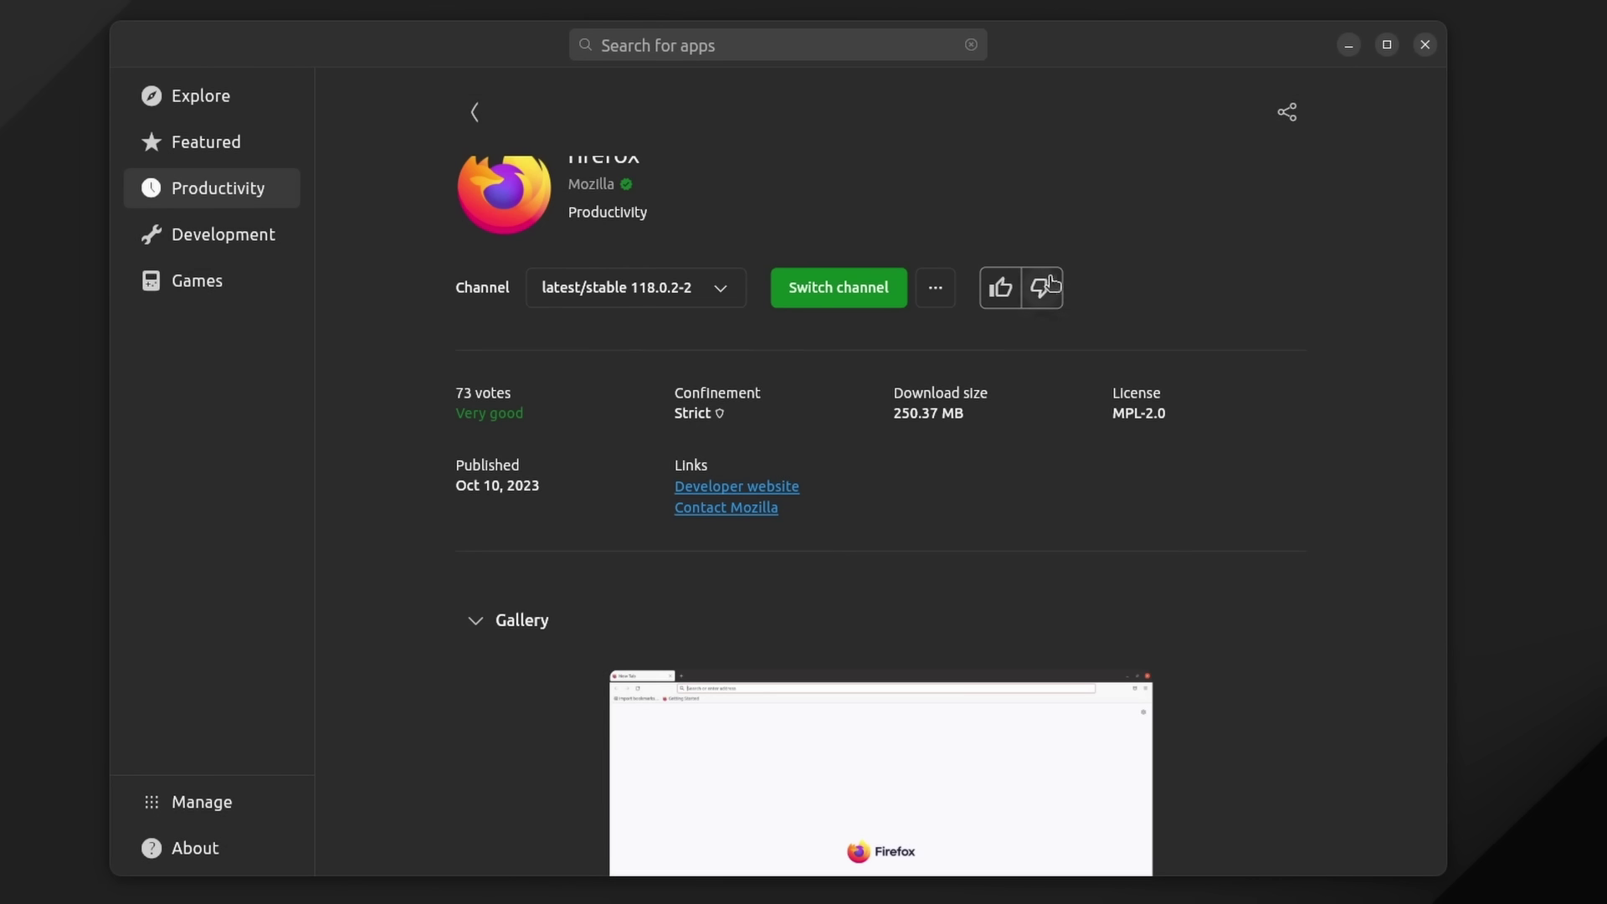
pyautogui.click(1000, 288)
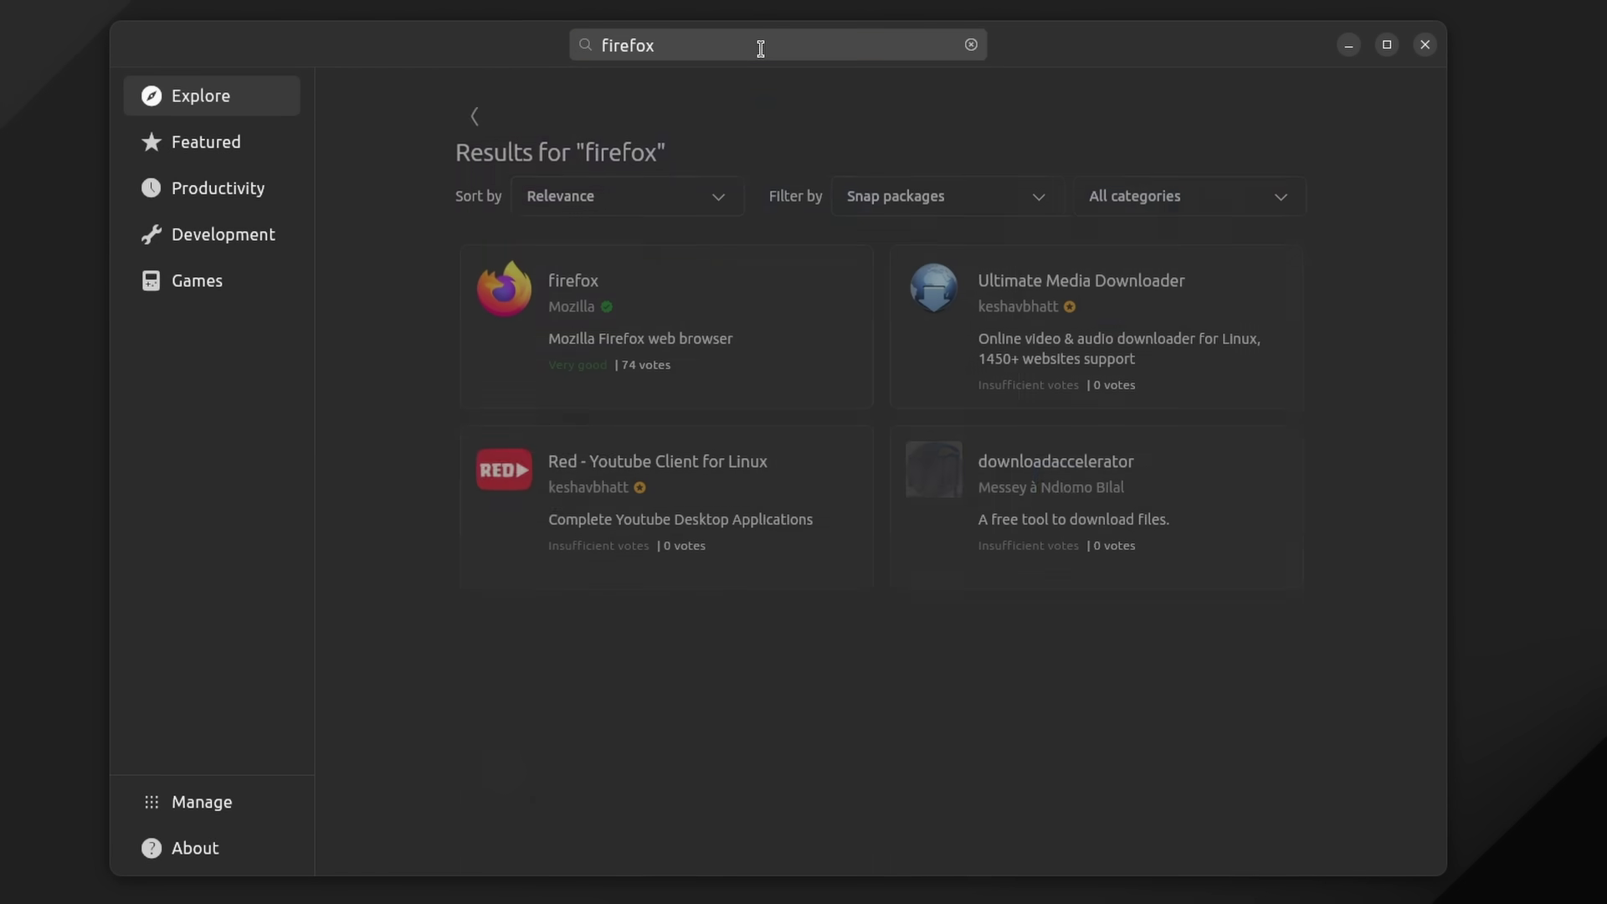
# - Filter the app search results for "firefox" to Debian packages
pyautogui.click(918, 195)
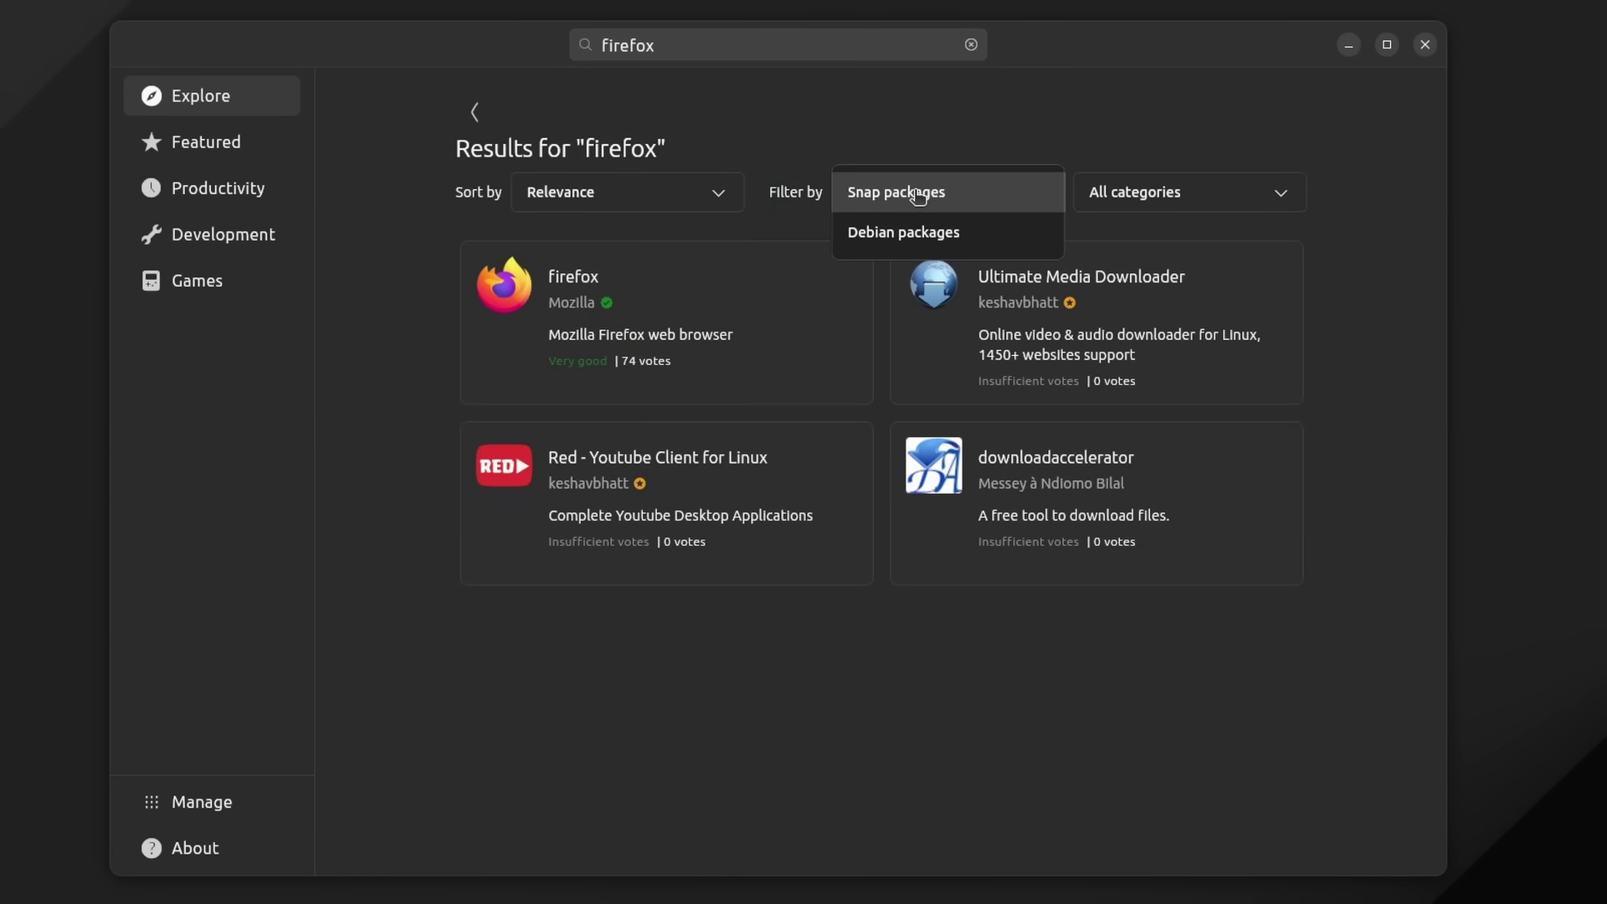
pyautogui.click(943, 234)
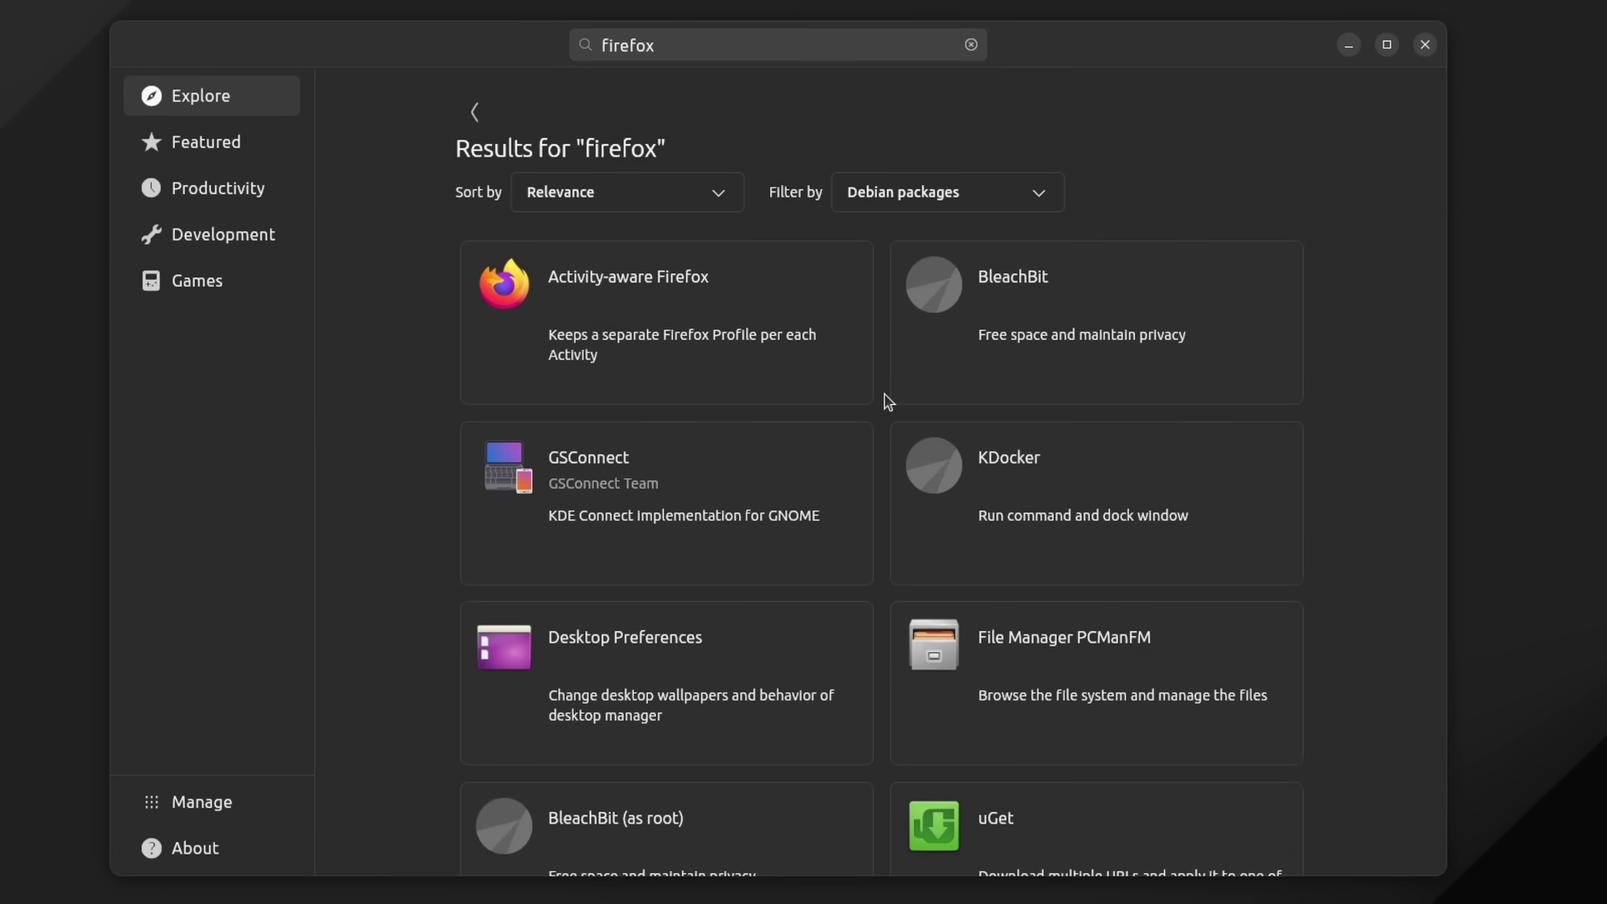
# - Search the app store for "obs" with the results limited to Debian packages
pyautogui.doubleClick(678, 44)
pyautogui.write('obs')
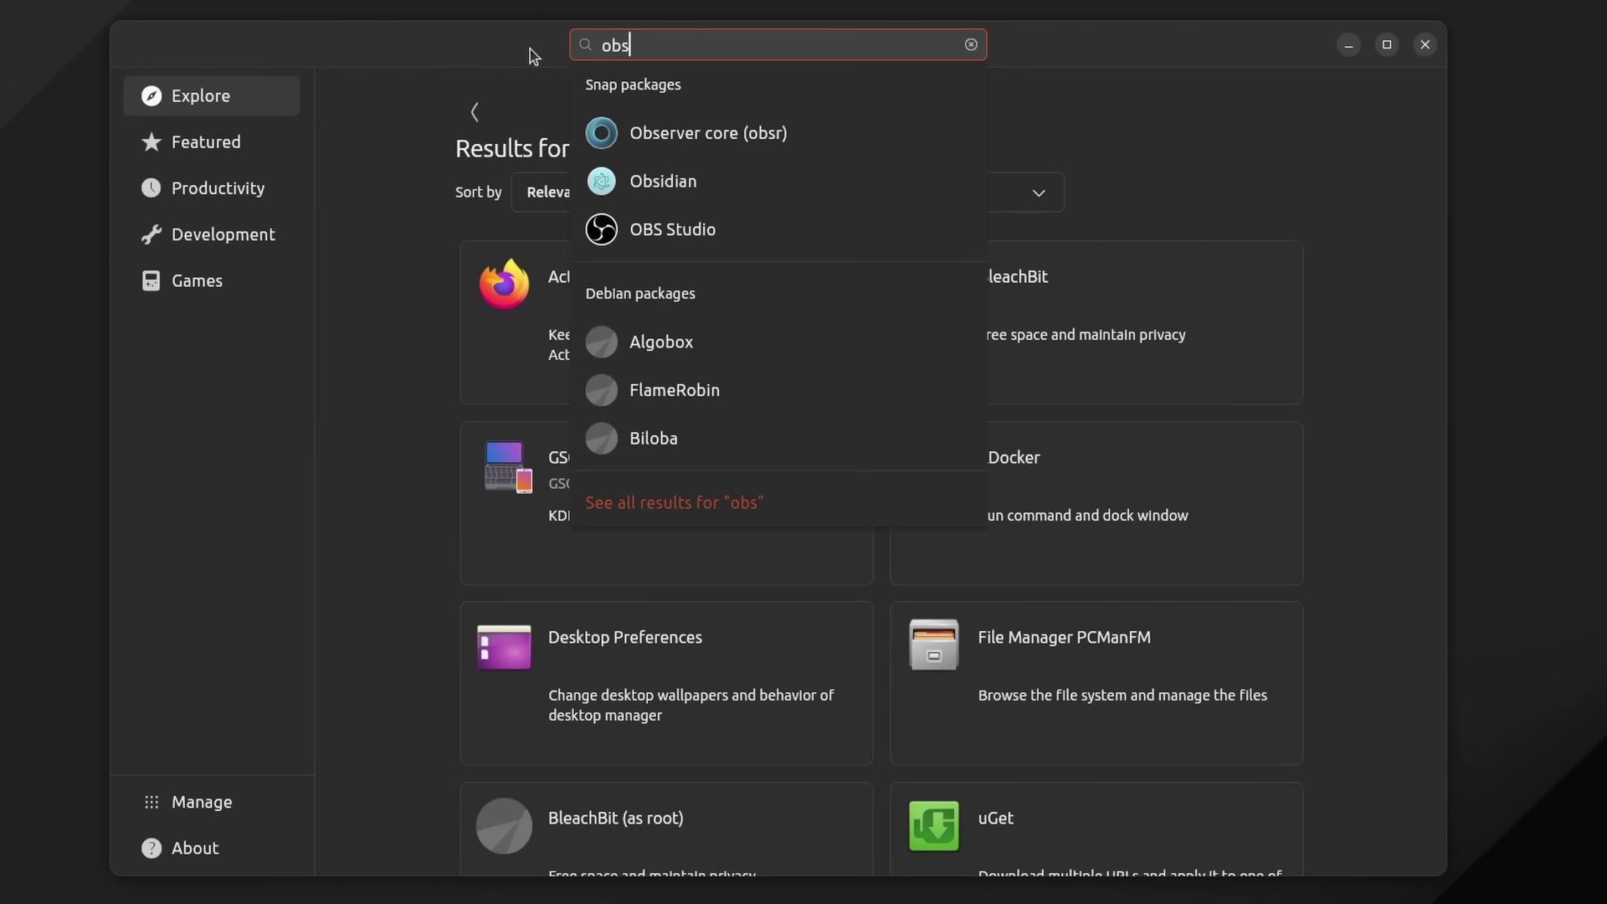
pyautogui.press('Return')
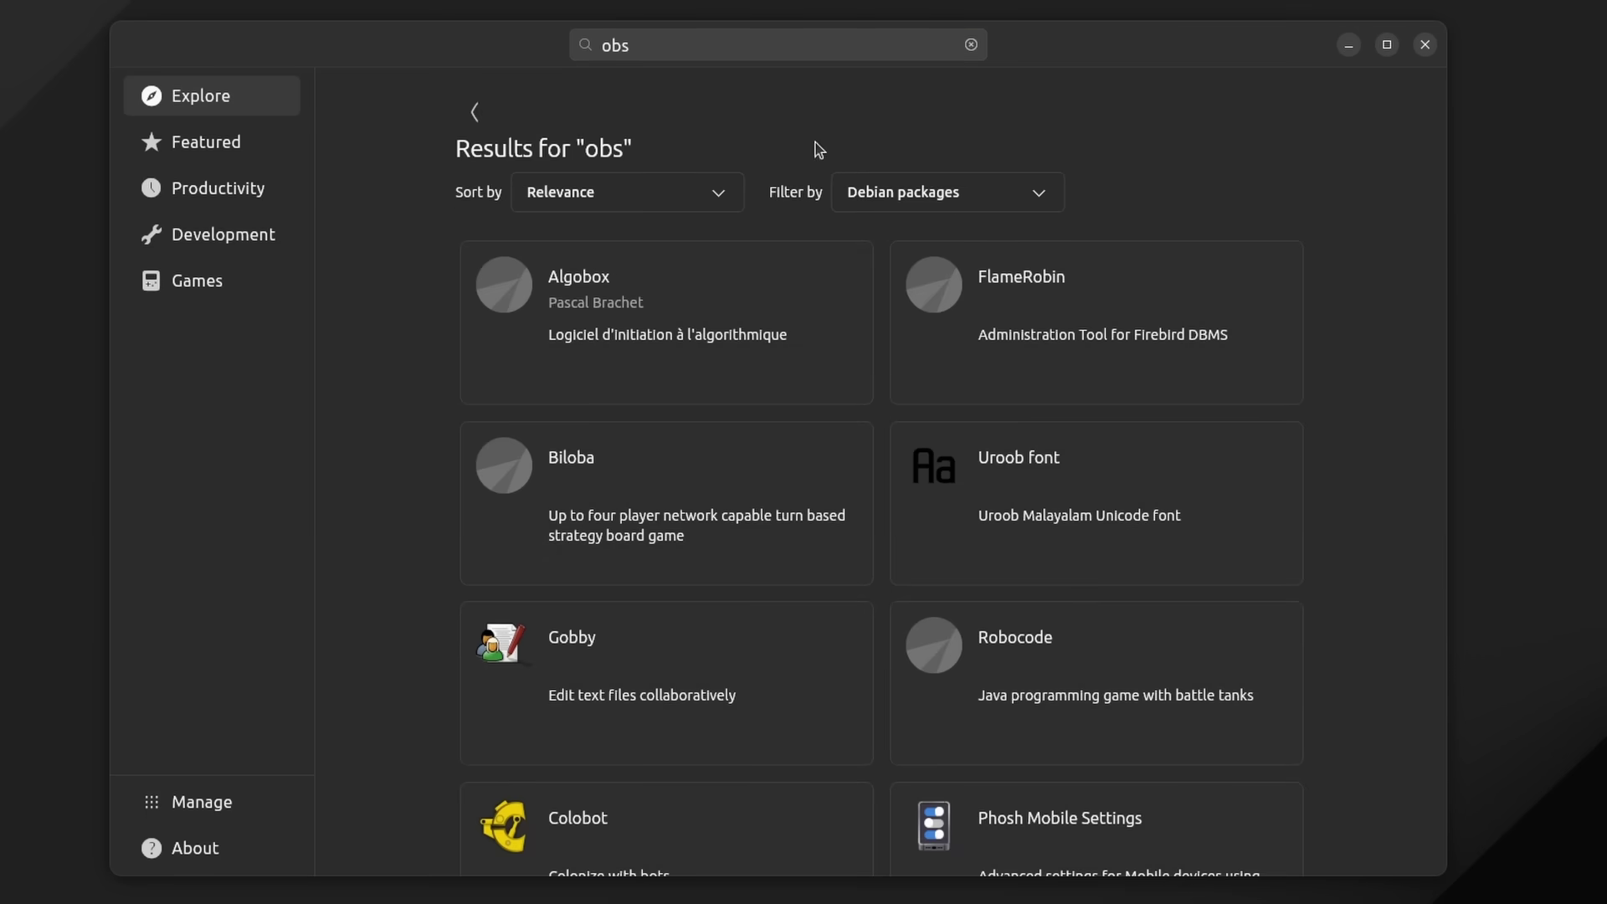
pyautogui.click(945, 195)
pyautogui.click(965, 239)
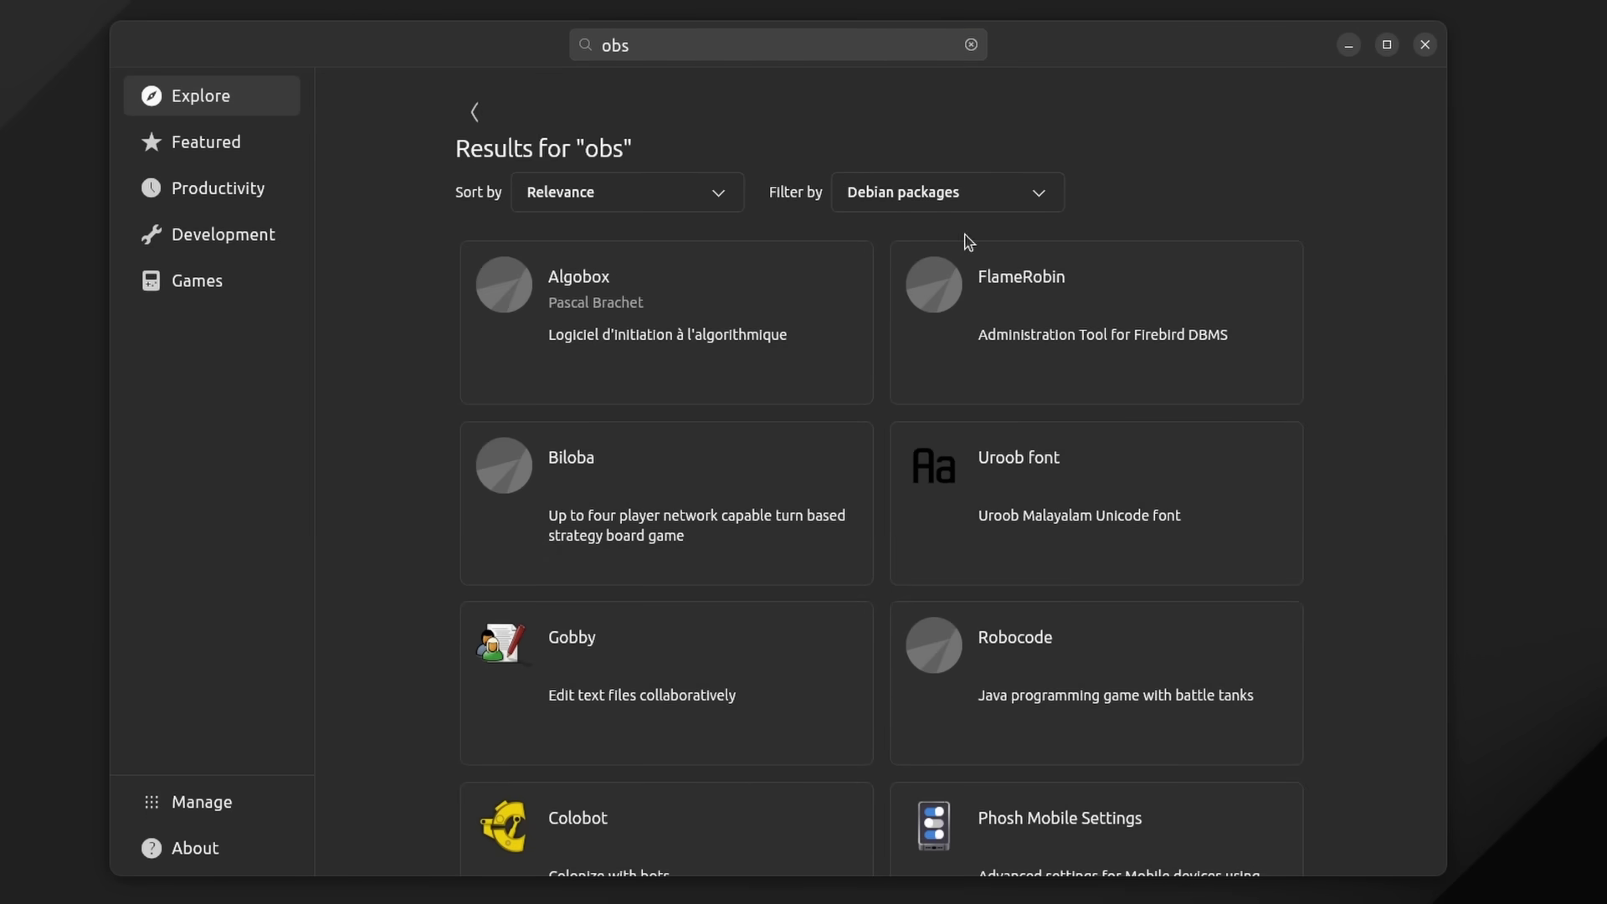
# - Search the app store for "vlc" among Debian packages and close the store window
pyautogui.click(708, 49)
pyautogui.write('vlc')
pyautogui.press('Return')
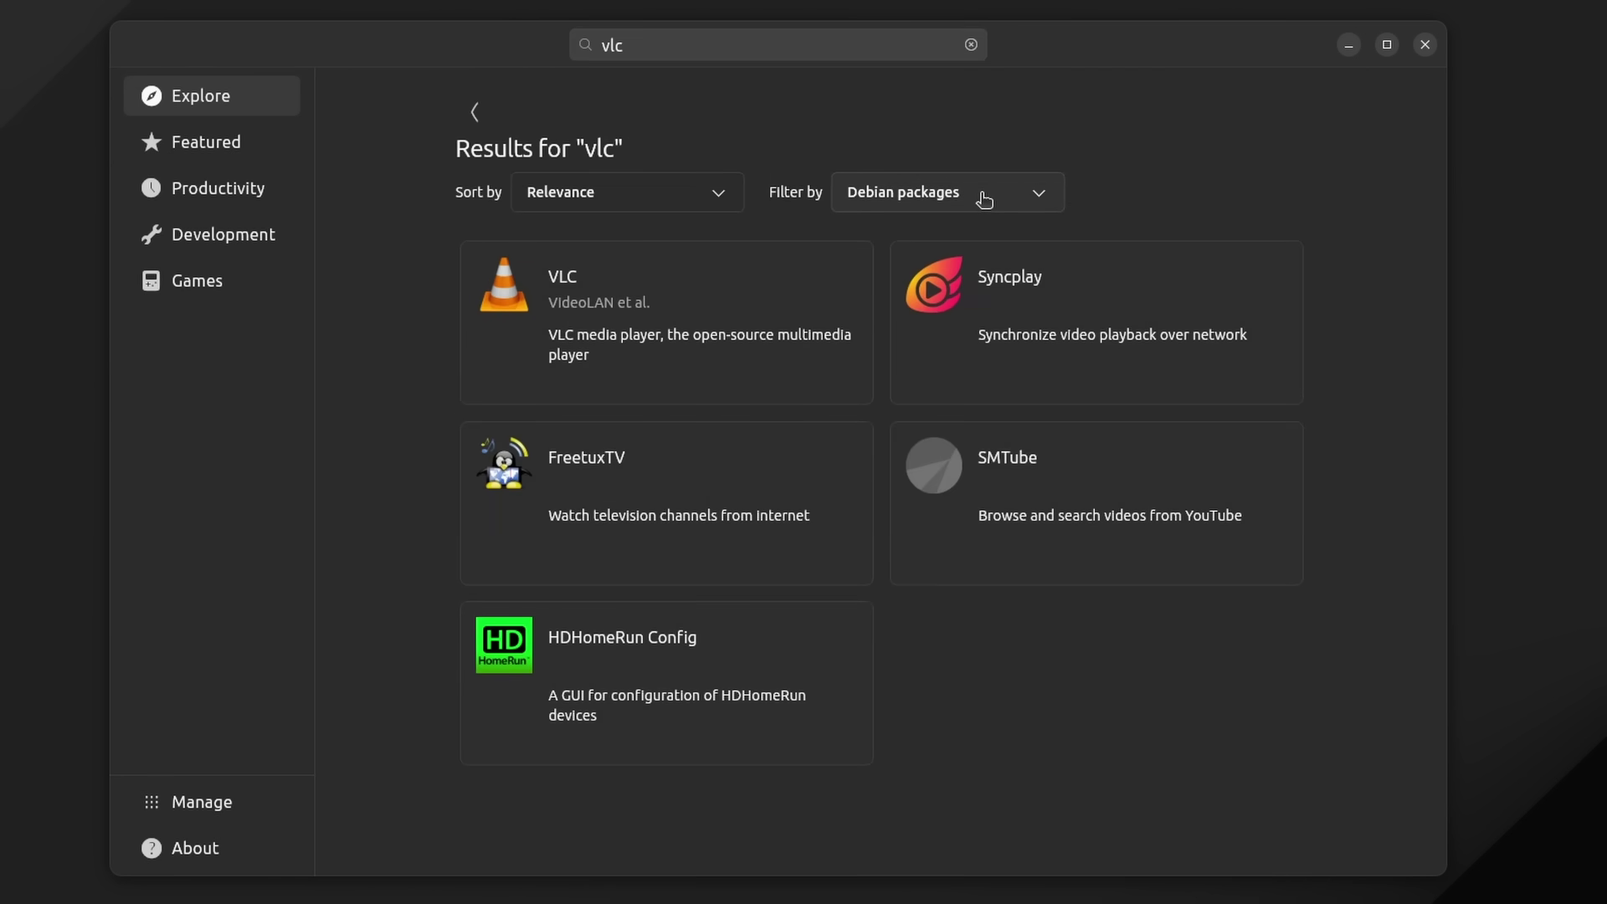
pyautogui.click(1425, 44)
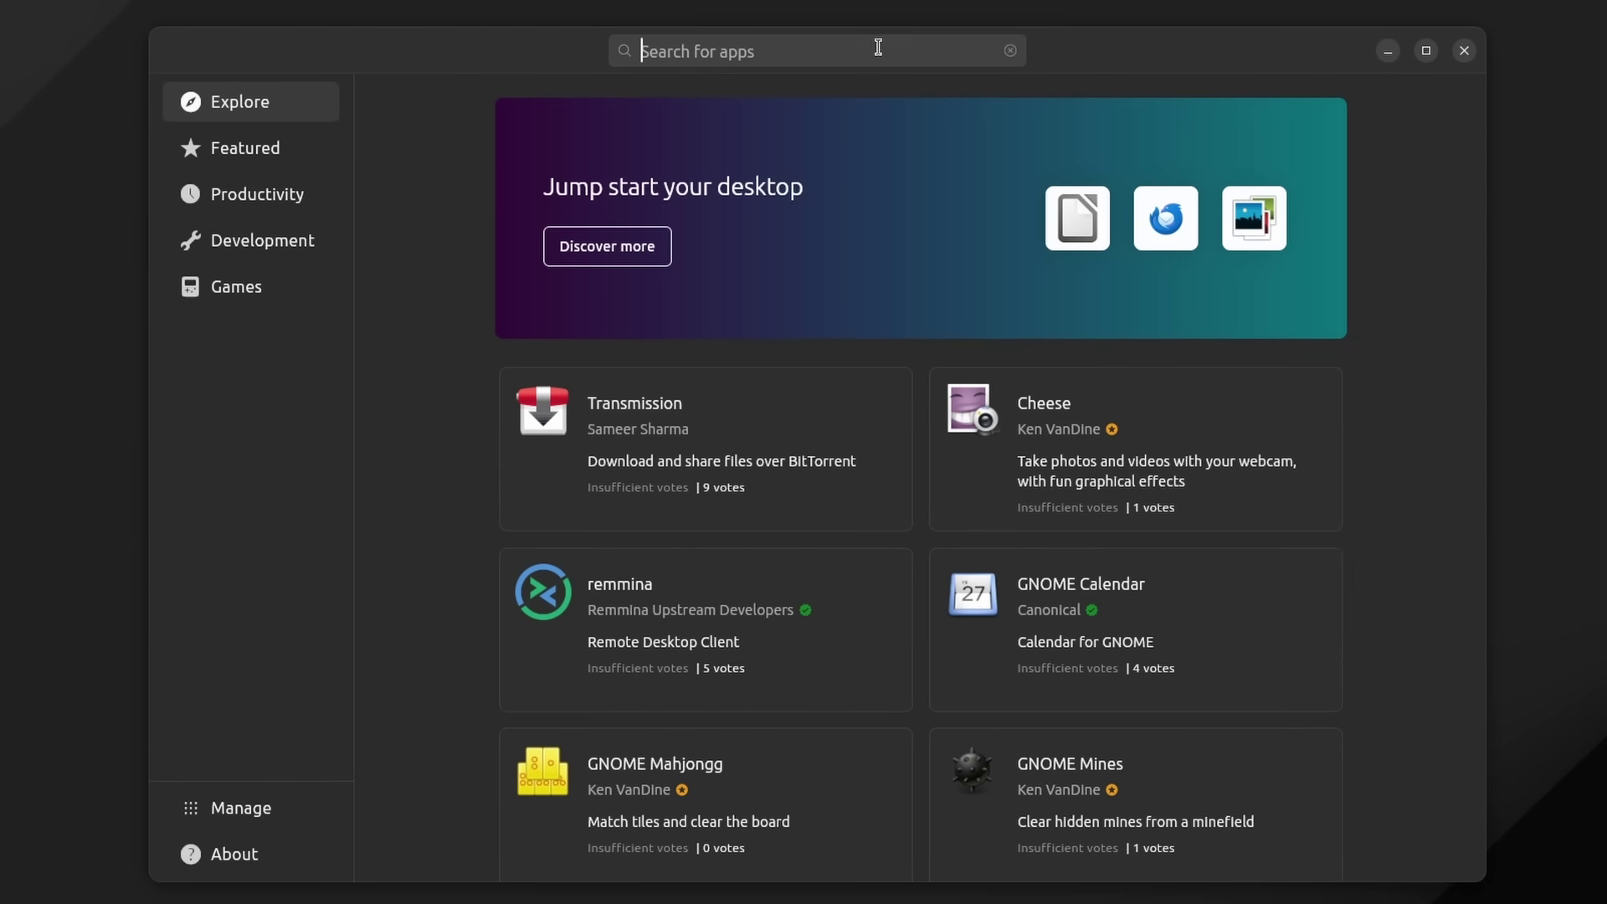
# - Search the reopened app store for "vlc" and check which package types the results can be filtered by
pyautogui.write('vlc')
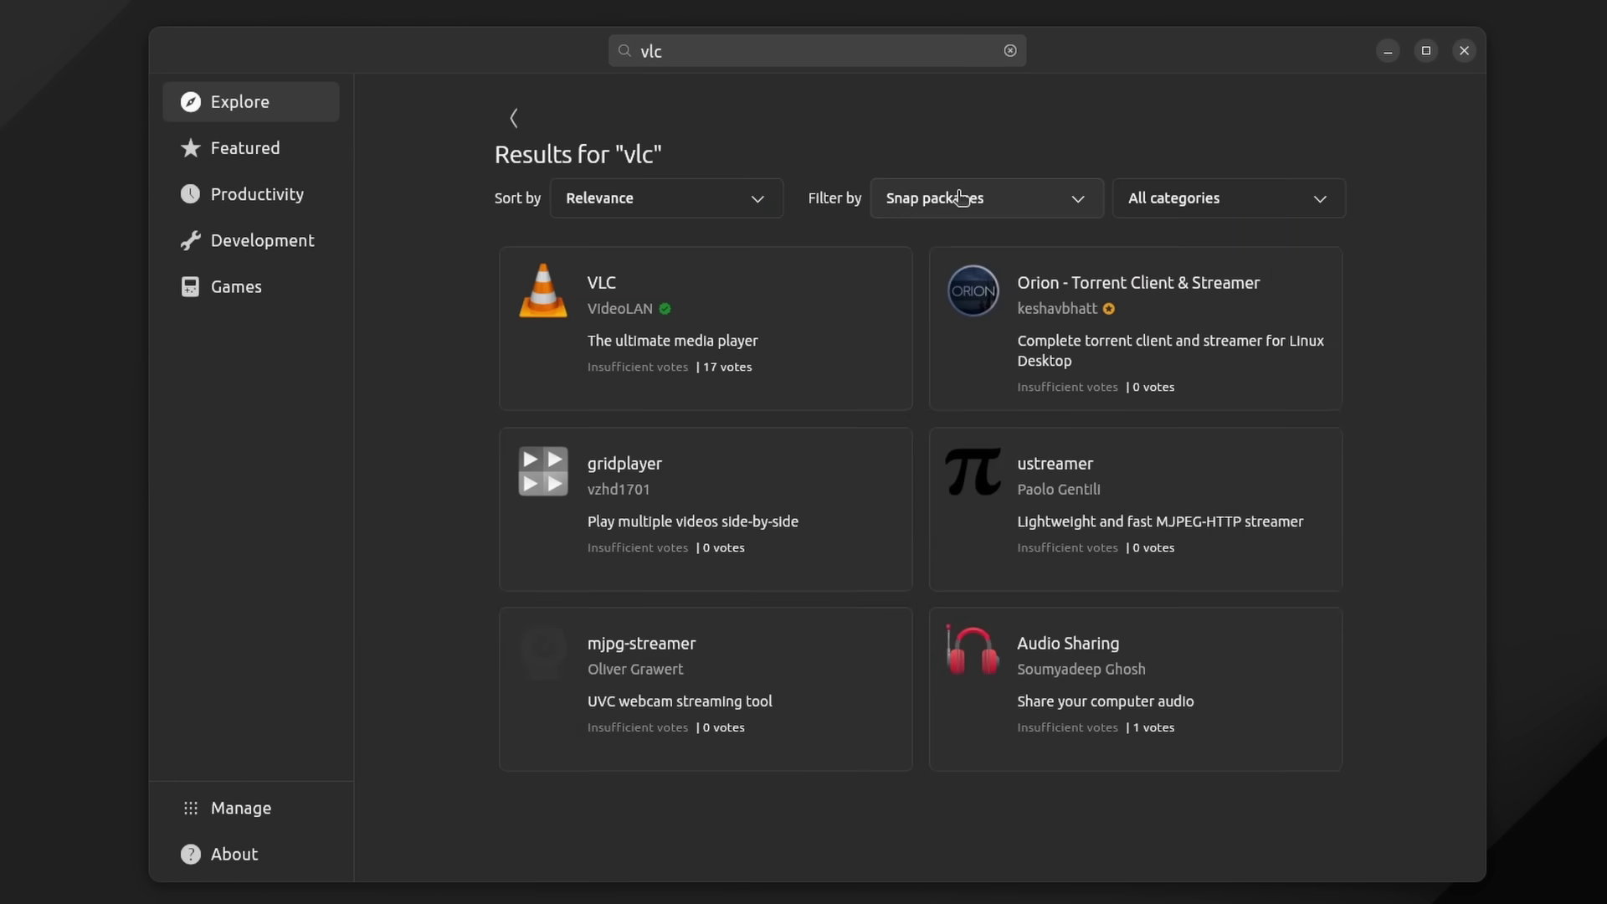
pyautogui.click(961, 196)
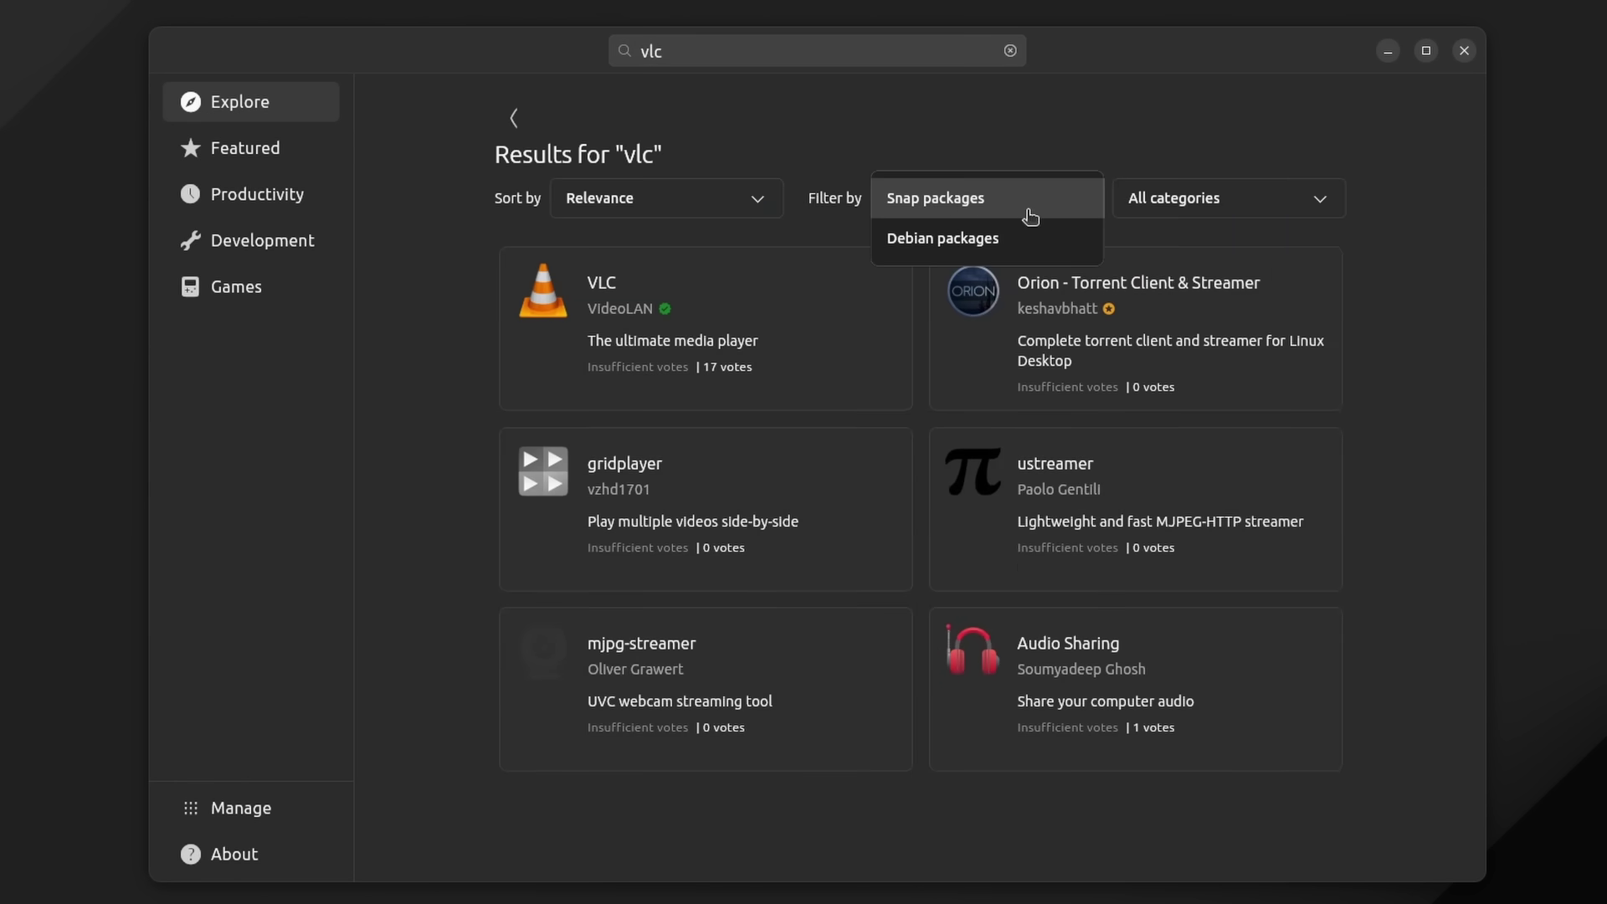
pyautogui.click(1031, 122)
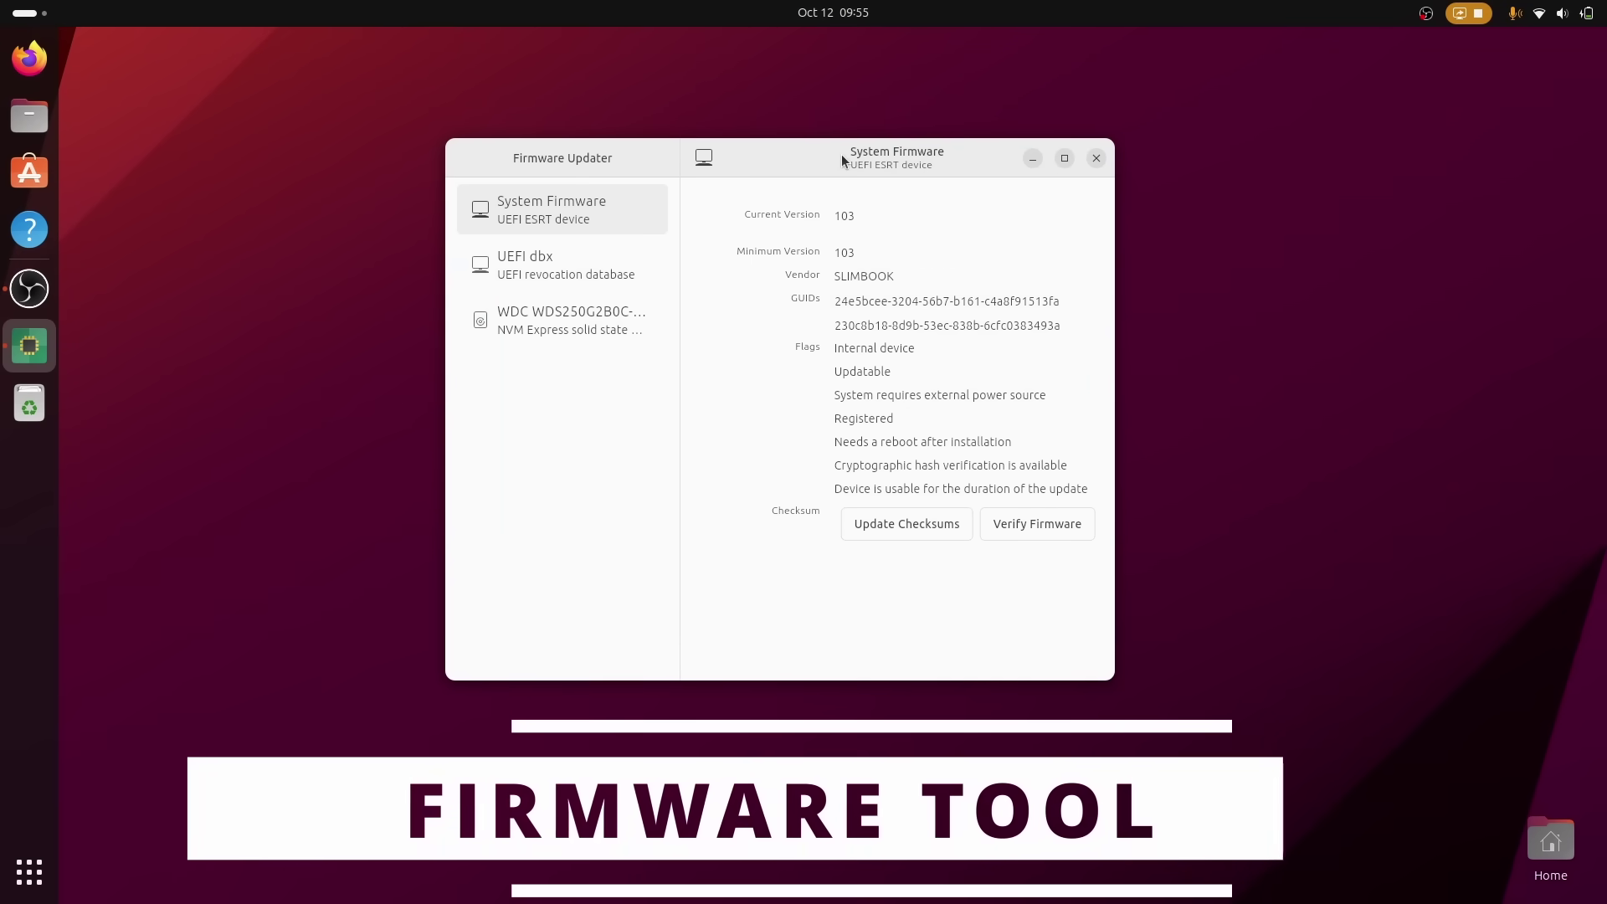
# - View the firmware details of the UEFI dbx revocation database and the WDC solid state drive
pyautogui.click(562, 266)
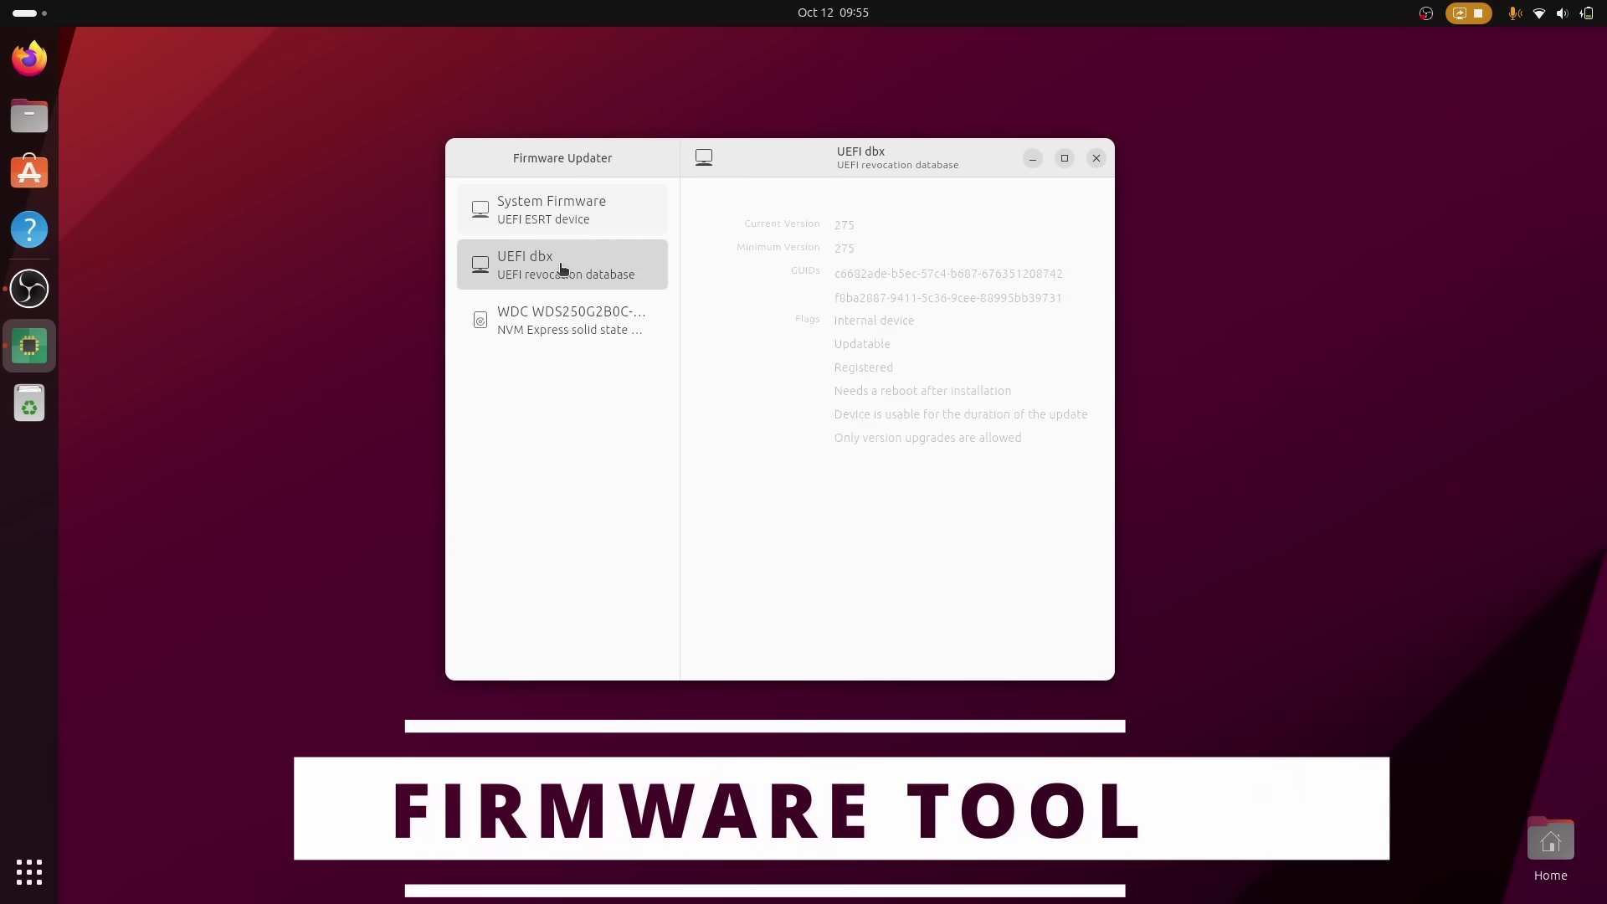
pyautogui.click(593, 318)
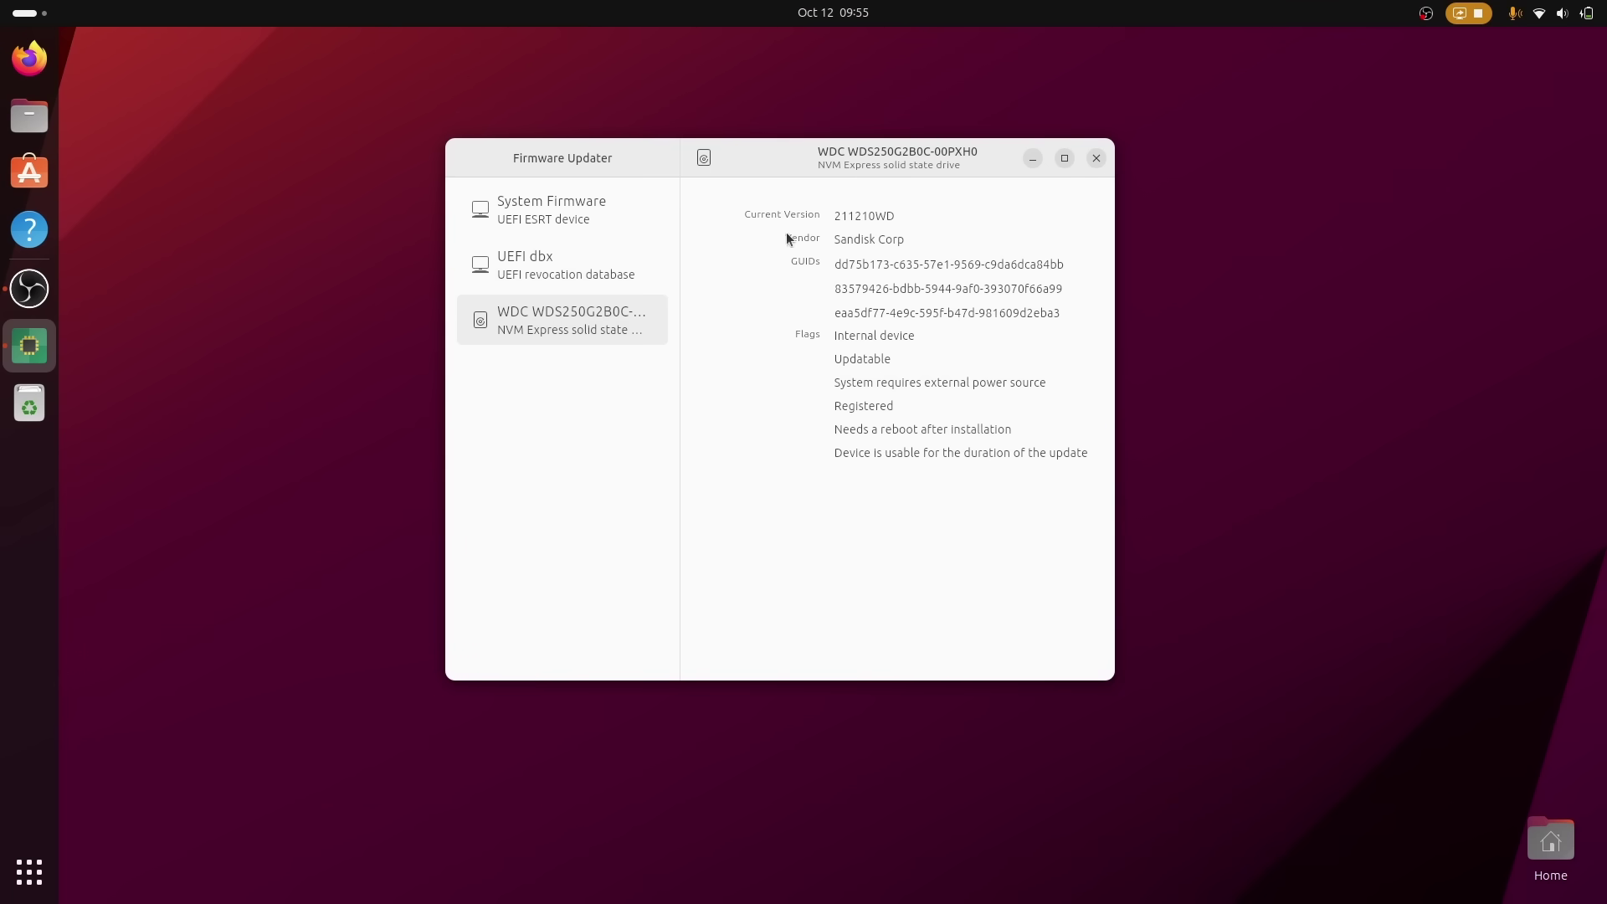
# - Verify the firmware checksums of the System Firmware device and confirm the check
pyautogui.click(542, 222)
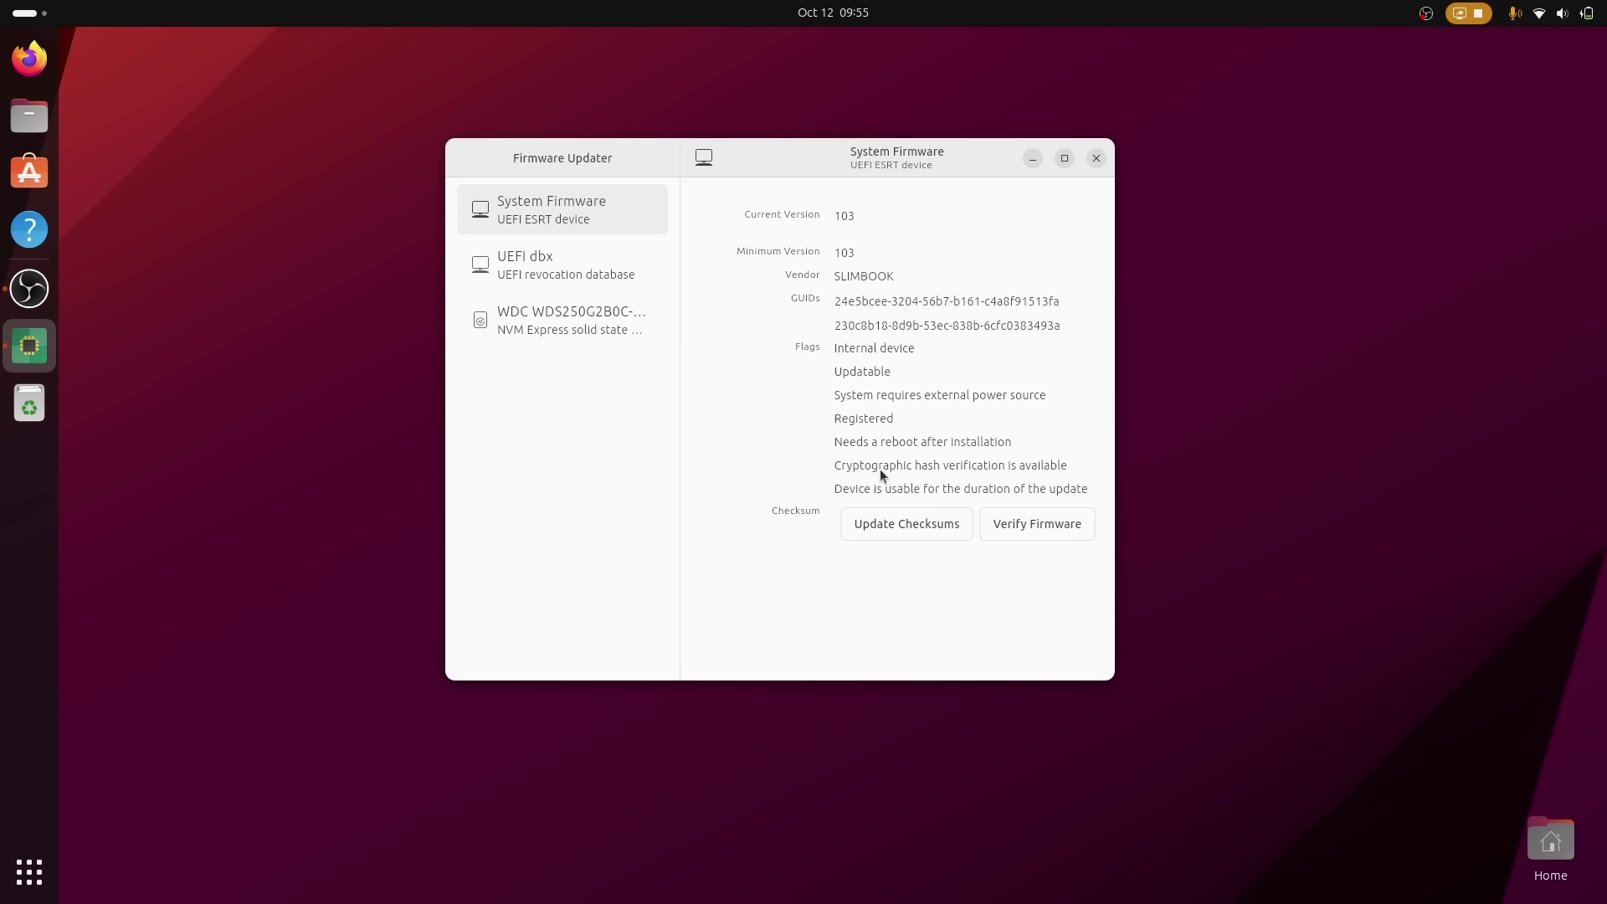
pyautogui.click(1039, 524)
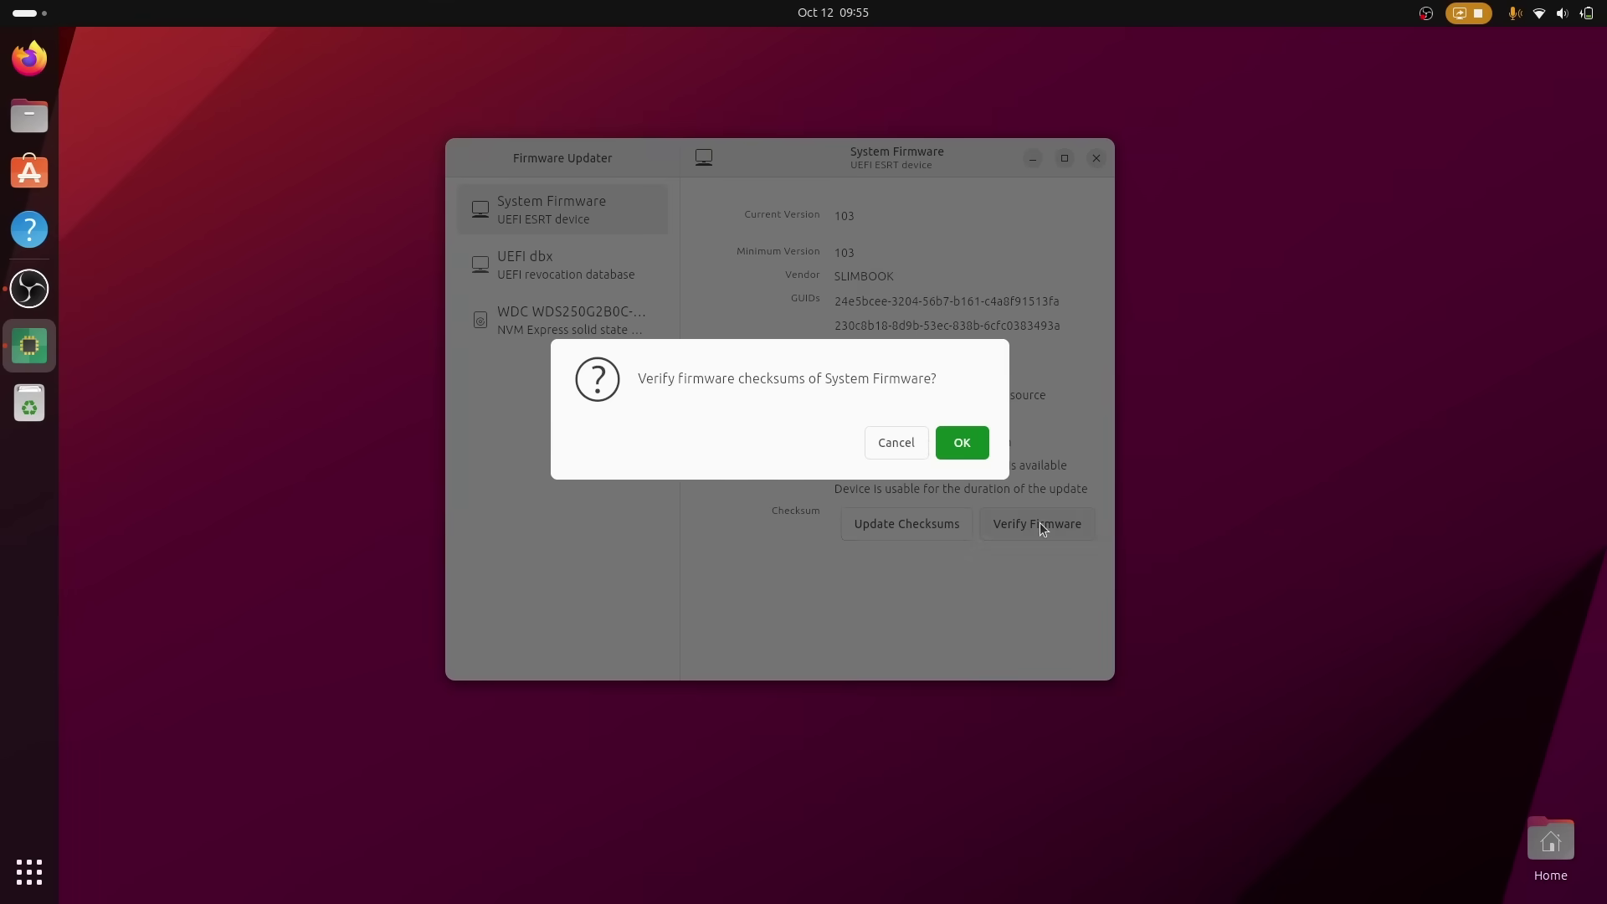
pyautogui.click(962, 445)
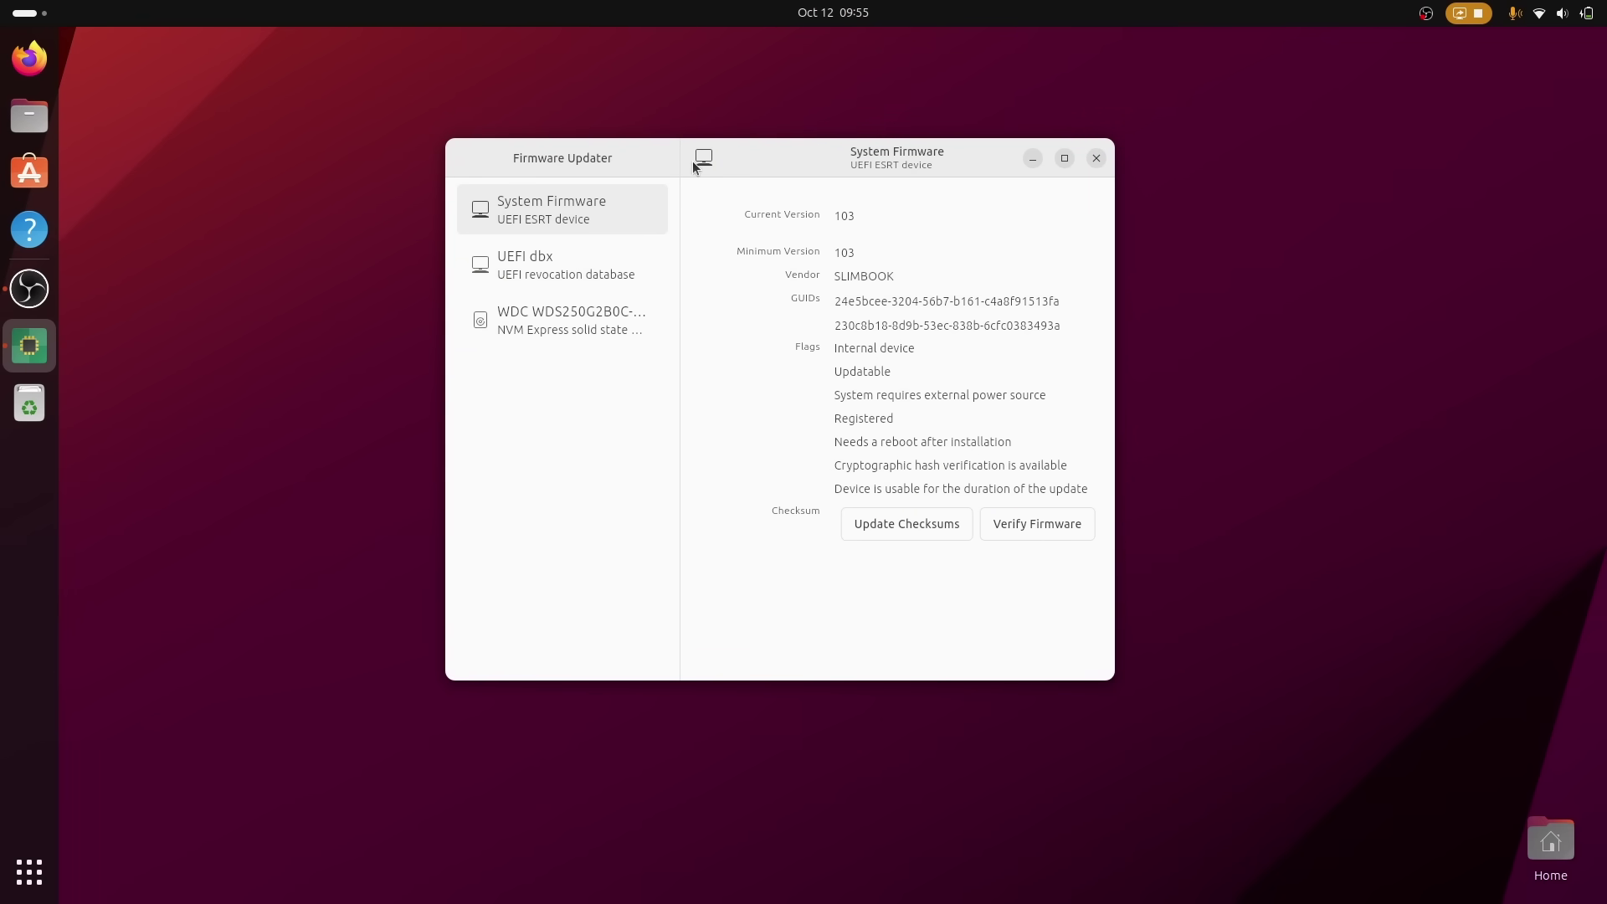
# - Compare the firmware details of UEFI dbx and the WDC drive, and return to System Firmware
pyautogui.click(566, 285)
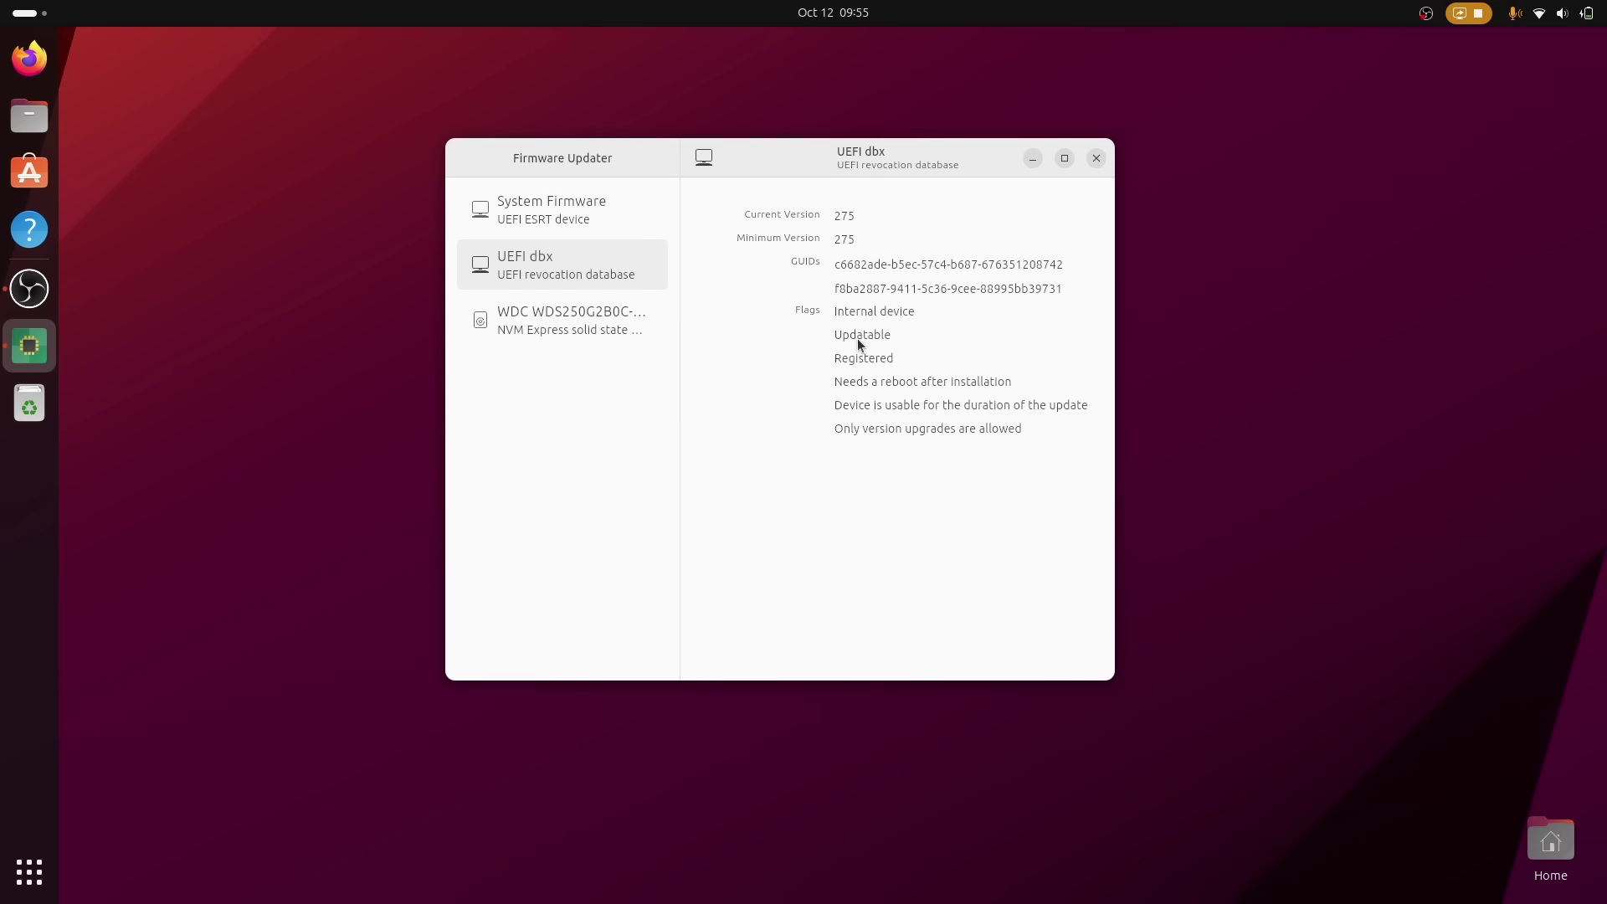
pyautogui.click(560, 325)
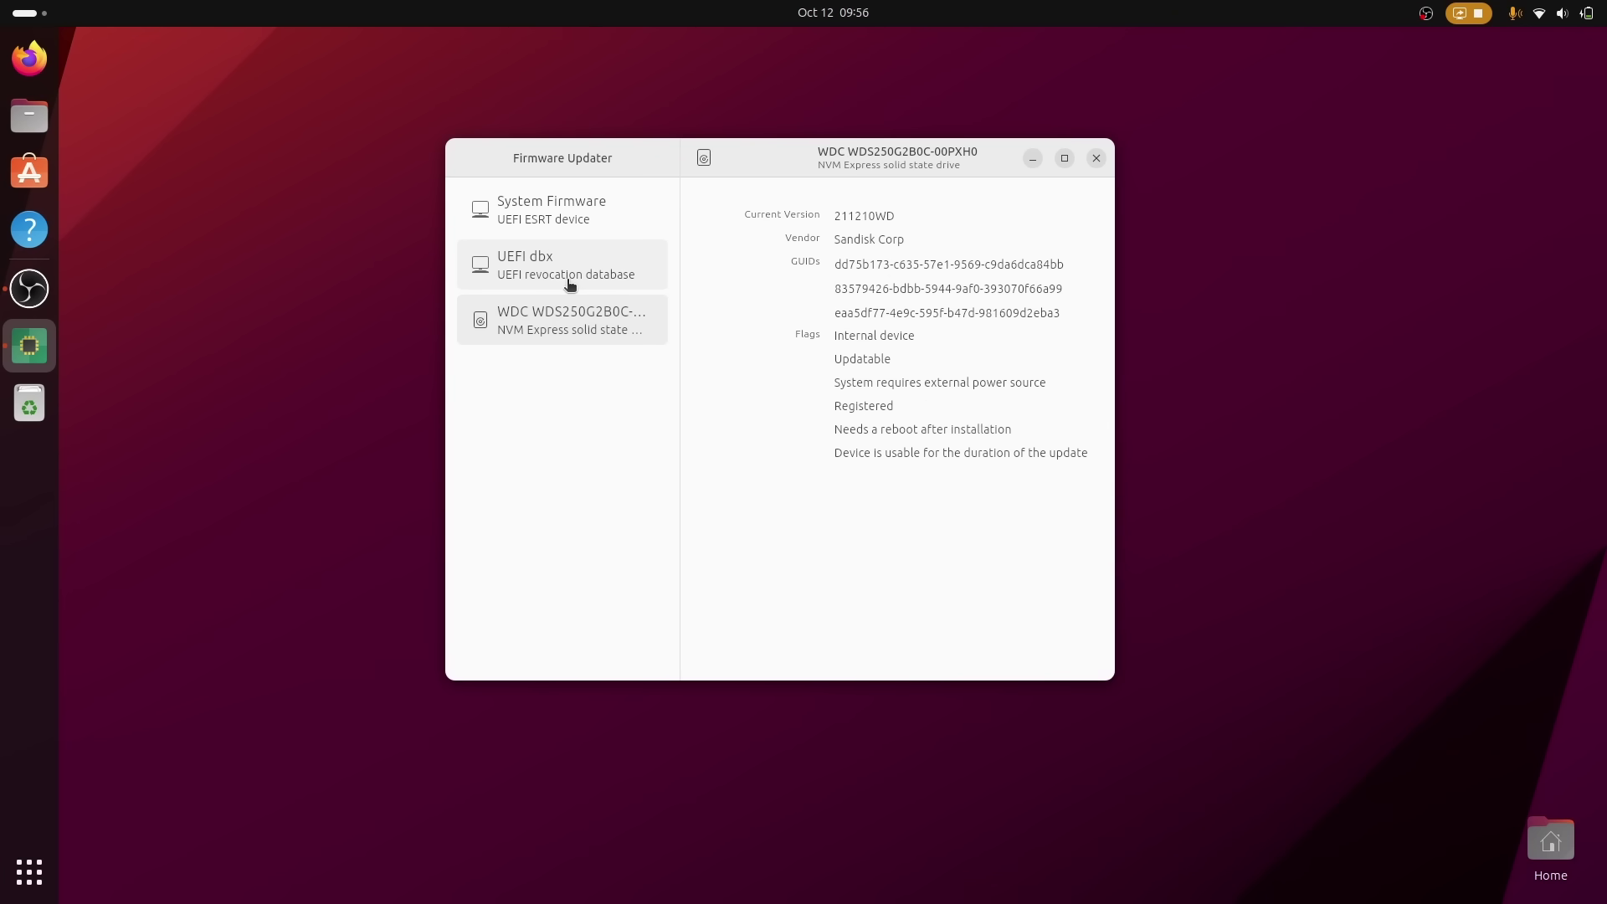
pyautogui.click(569, 284)
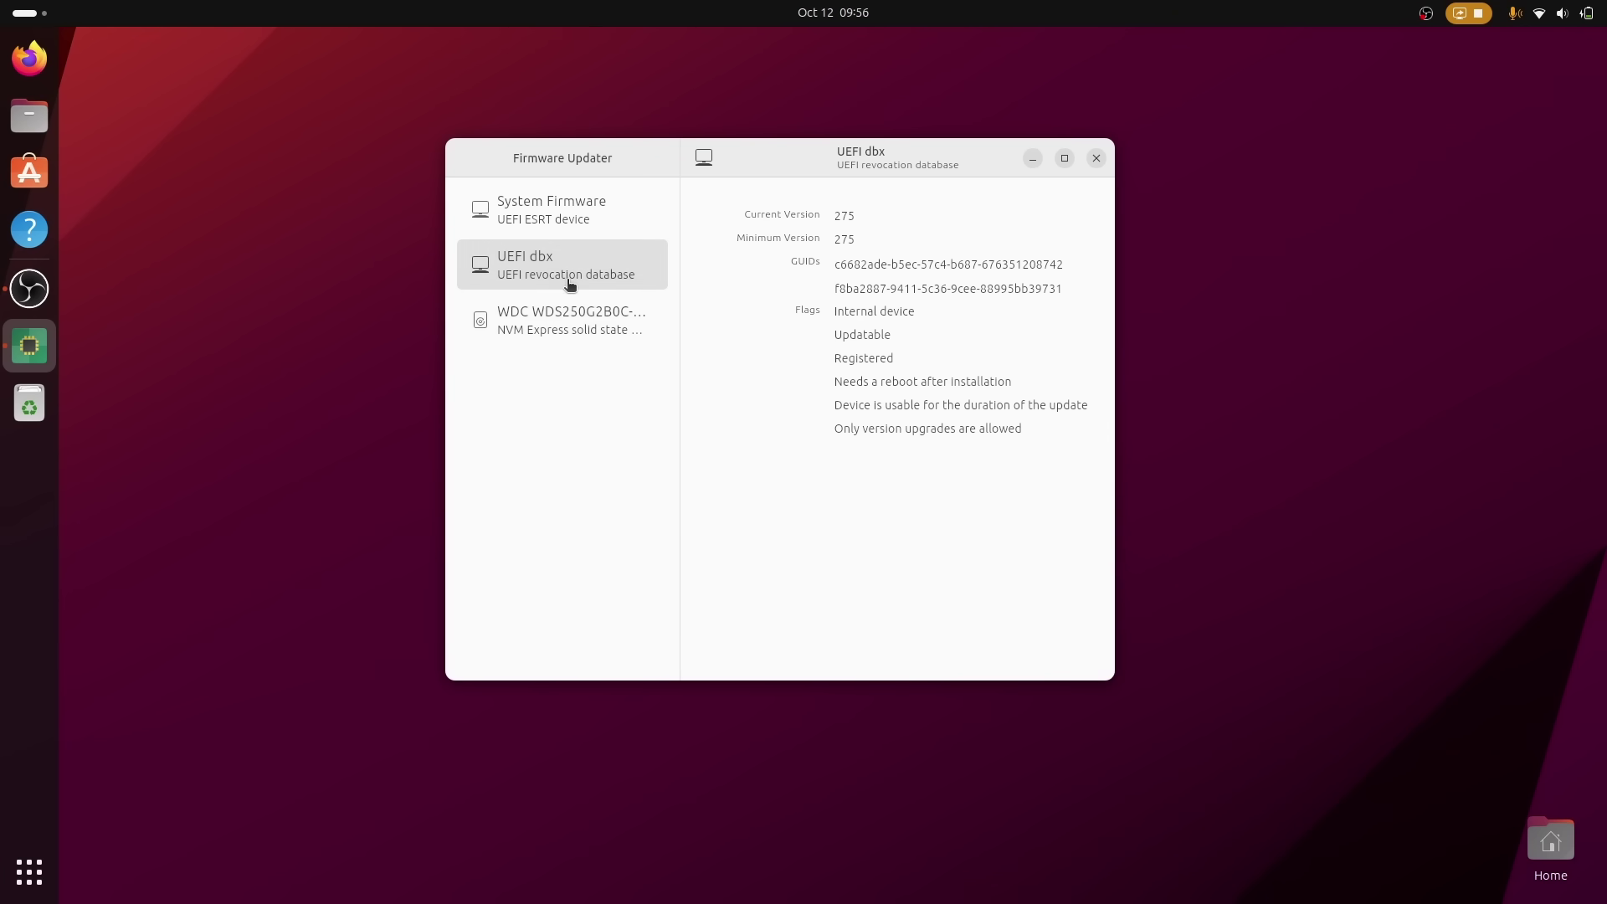
pyautogui.click(532, 217)
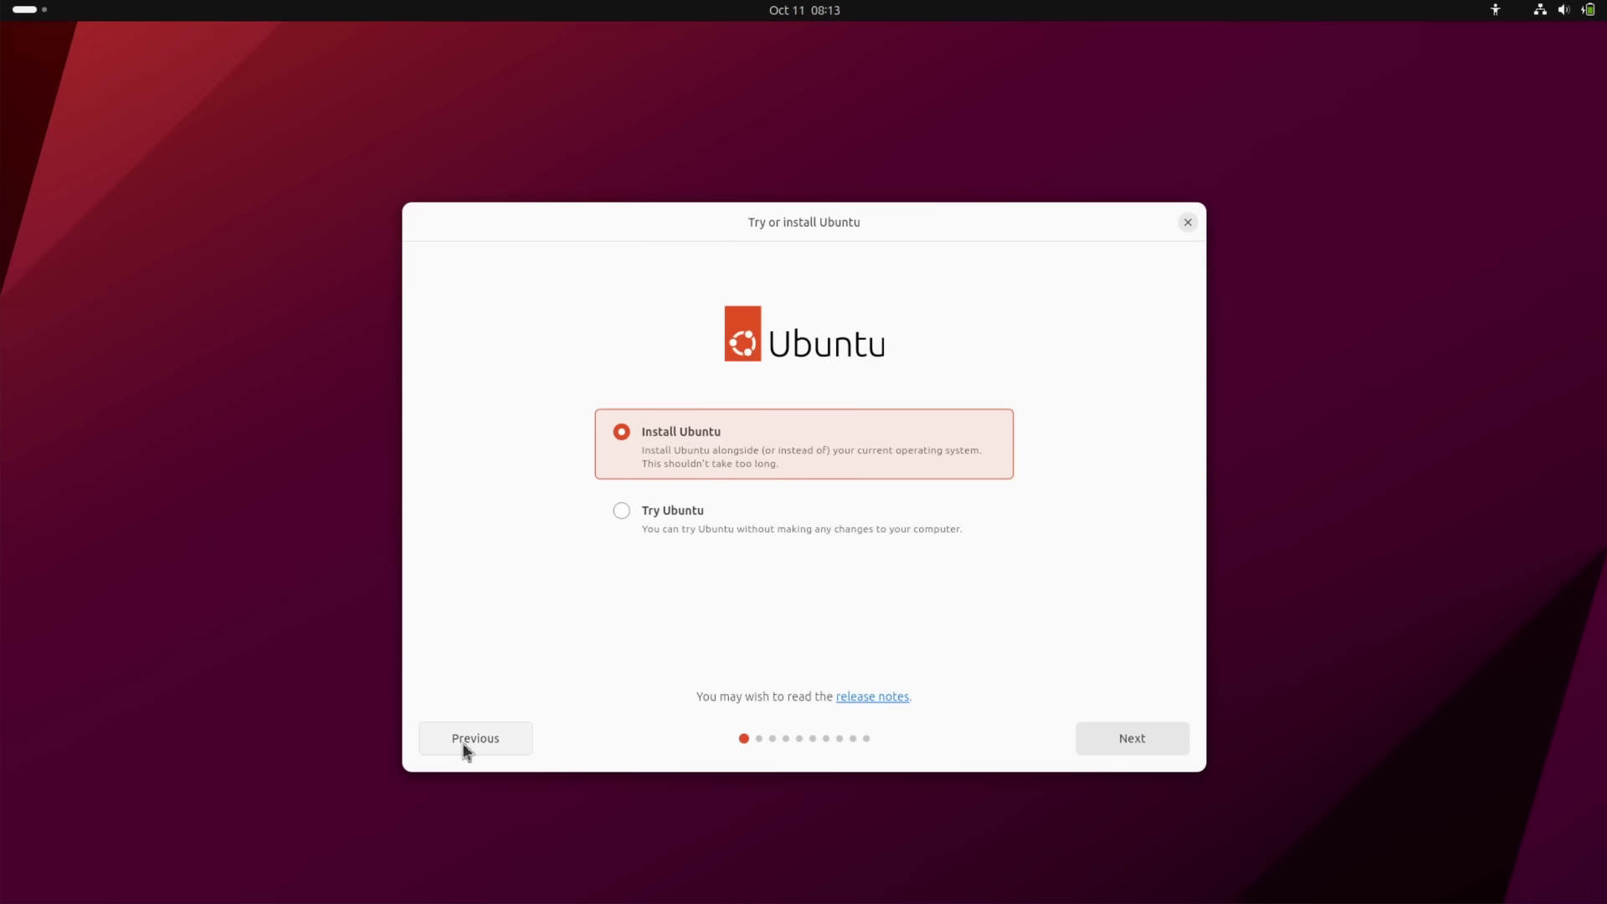
# - Go back to the installer's language page, choose English and continue
pyautogui.click(462, 742)
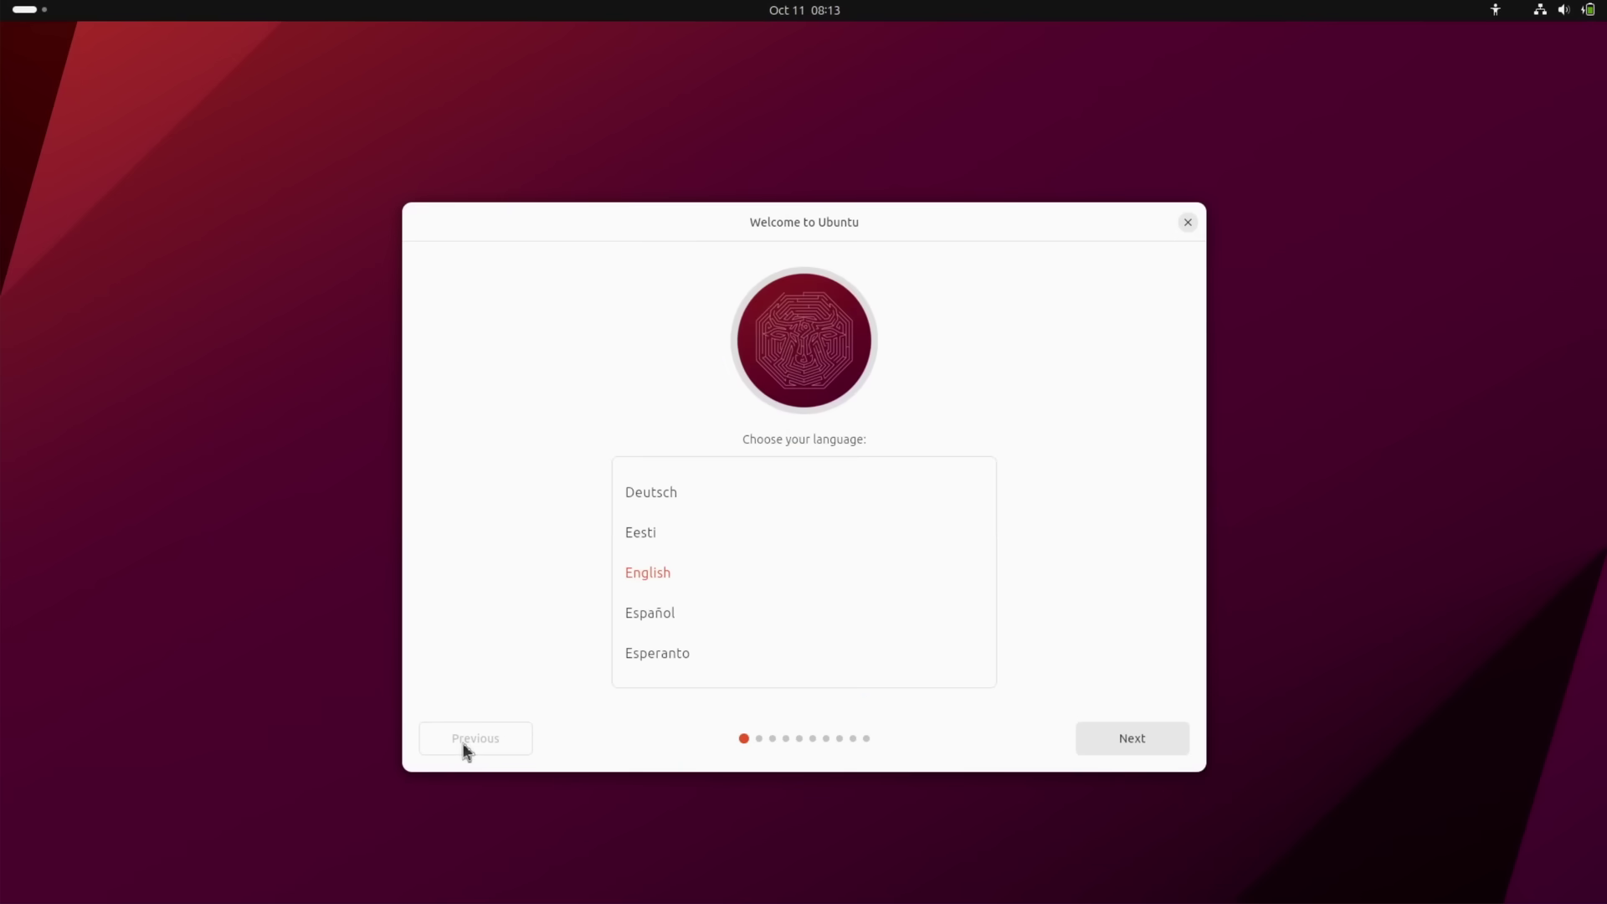
pyautogui.click(651, 575)
pyautogui.click(1163, 745)
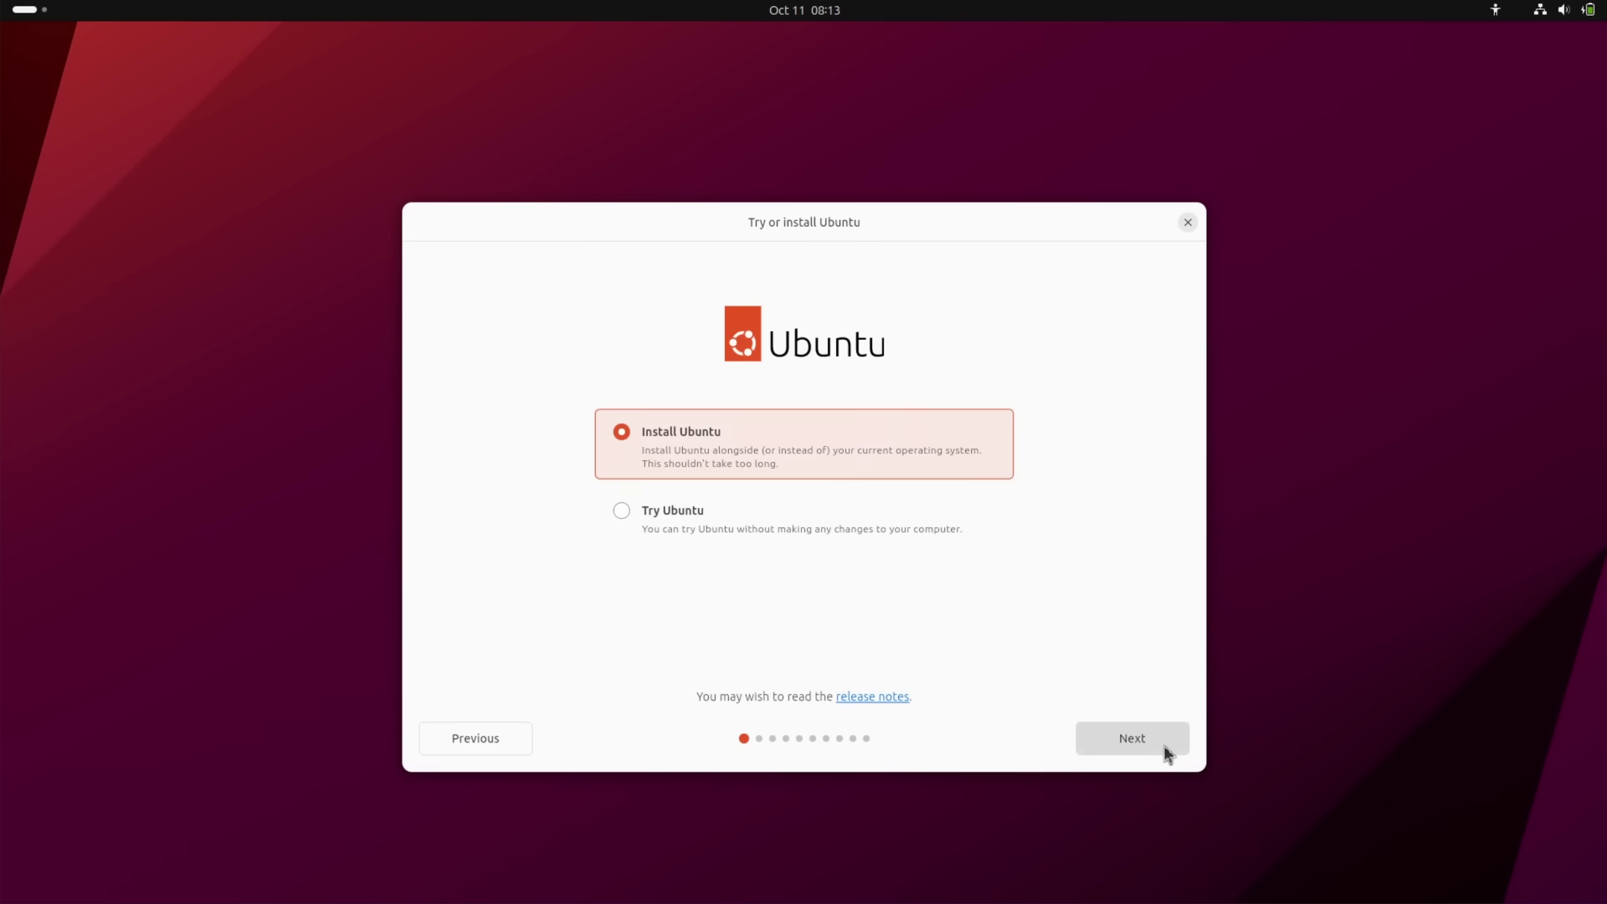
# - Choose Install Ubuntu rather than Try Ubuntu, and continue past the keyboard page with the French layout and variant
pyautogui.click(778, 529)
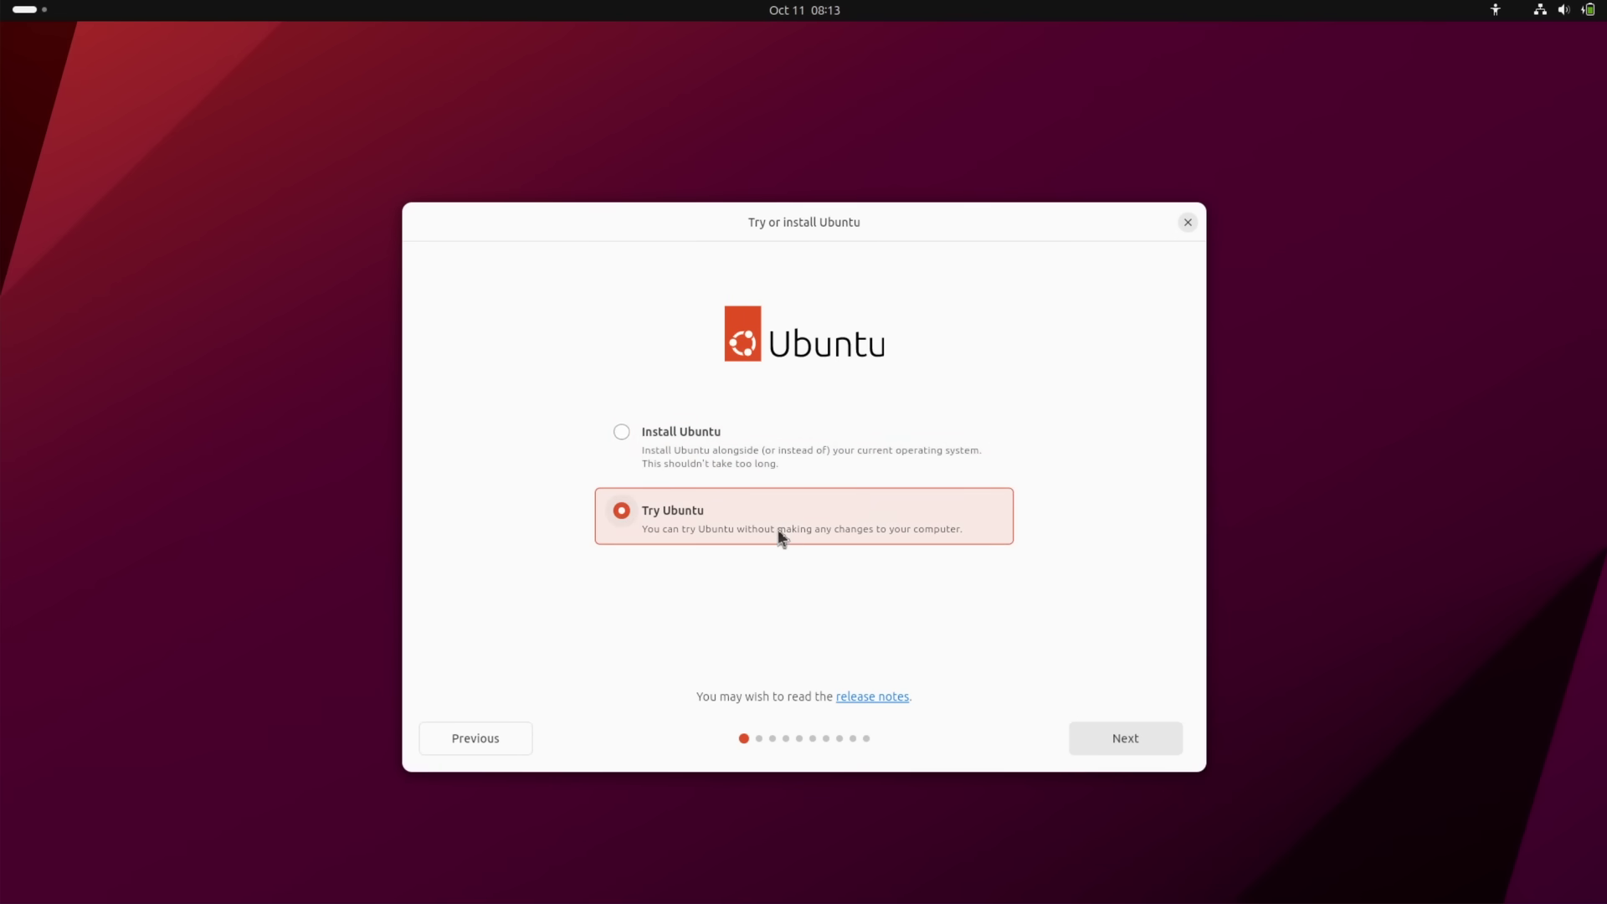
pyautogui.click(696, 456)
pyautogui.click(1109, 742)
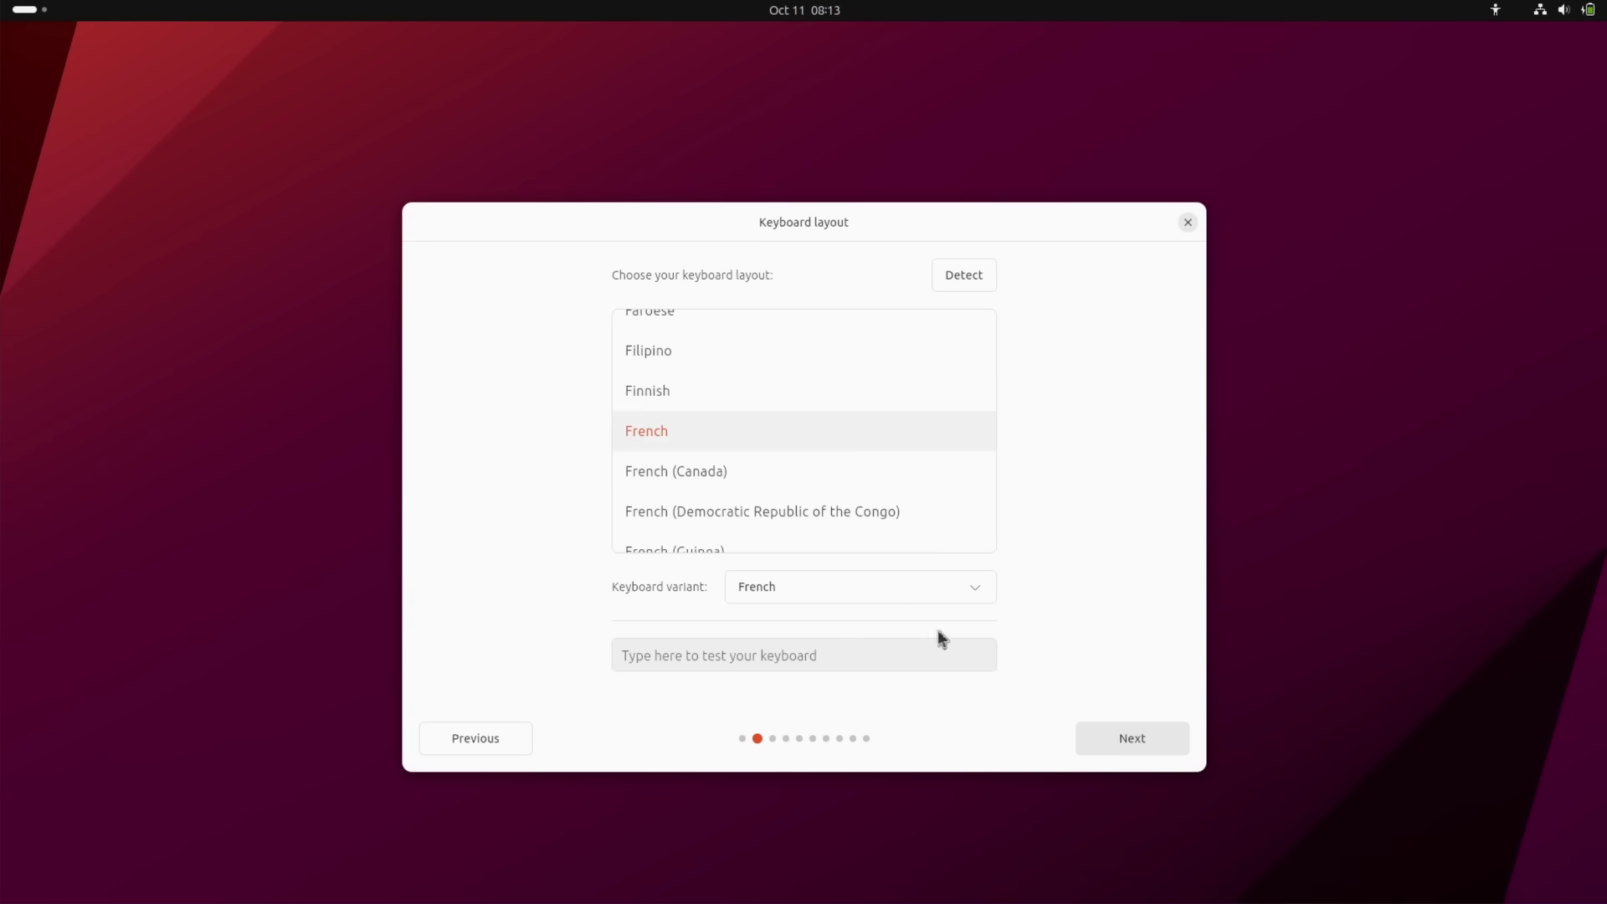
pyautogui.click(1133, 741)
pyautogui.click(1133, 742)
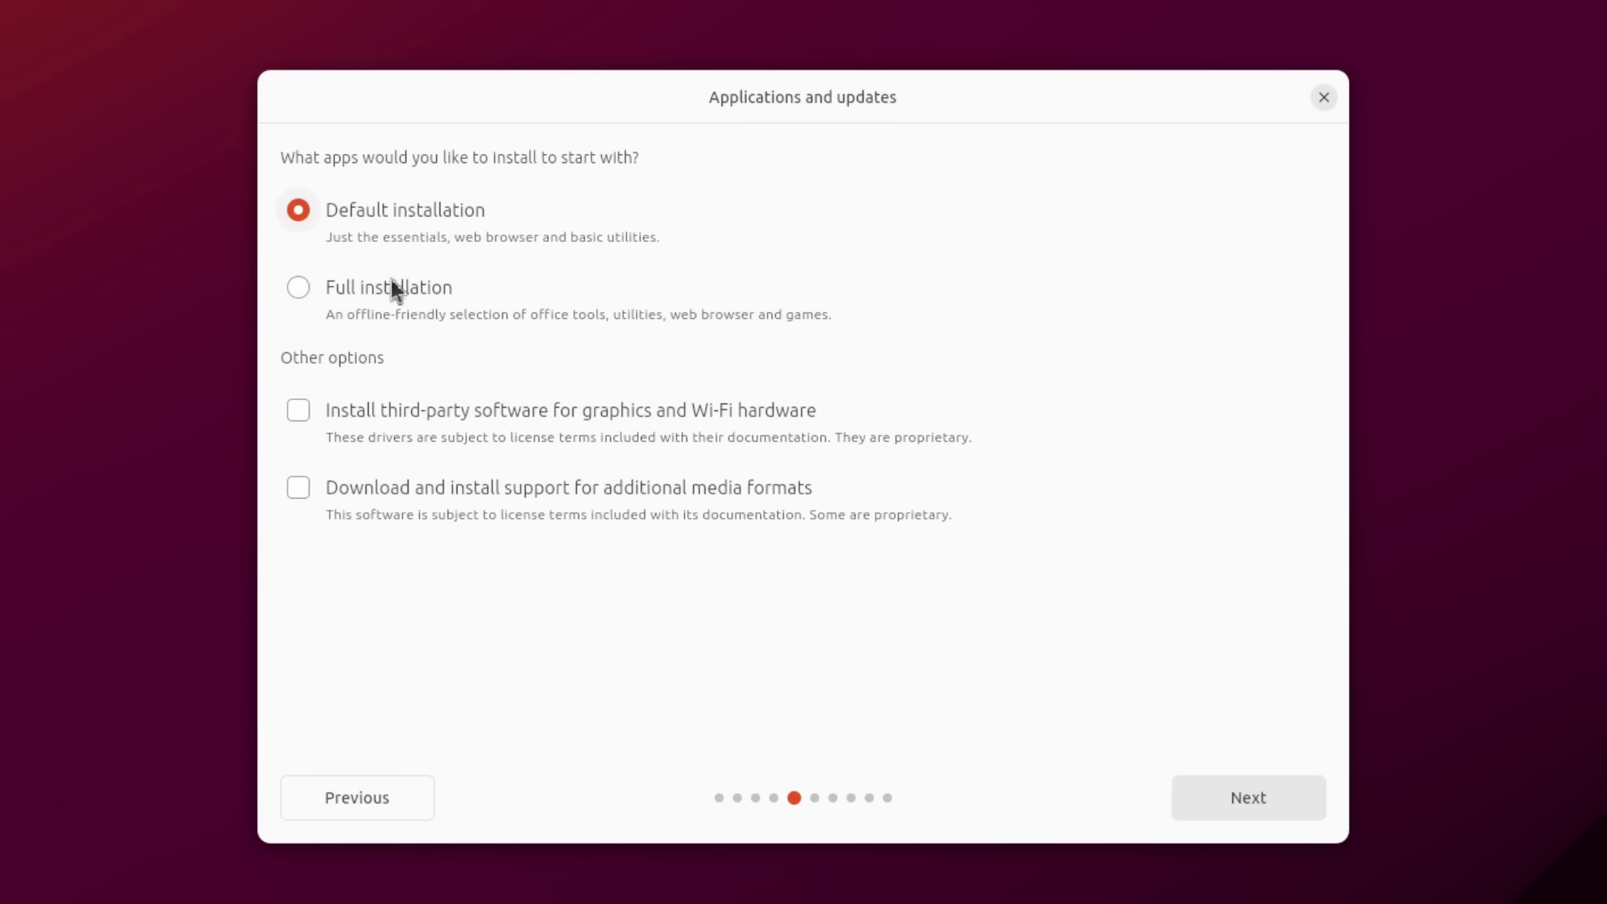
# - Choose the Default installation, and enable third-party graphics and Wi-Fi software and support for additional media formats
pyautogui.click(502, 364)
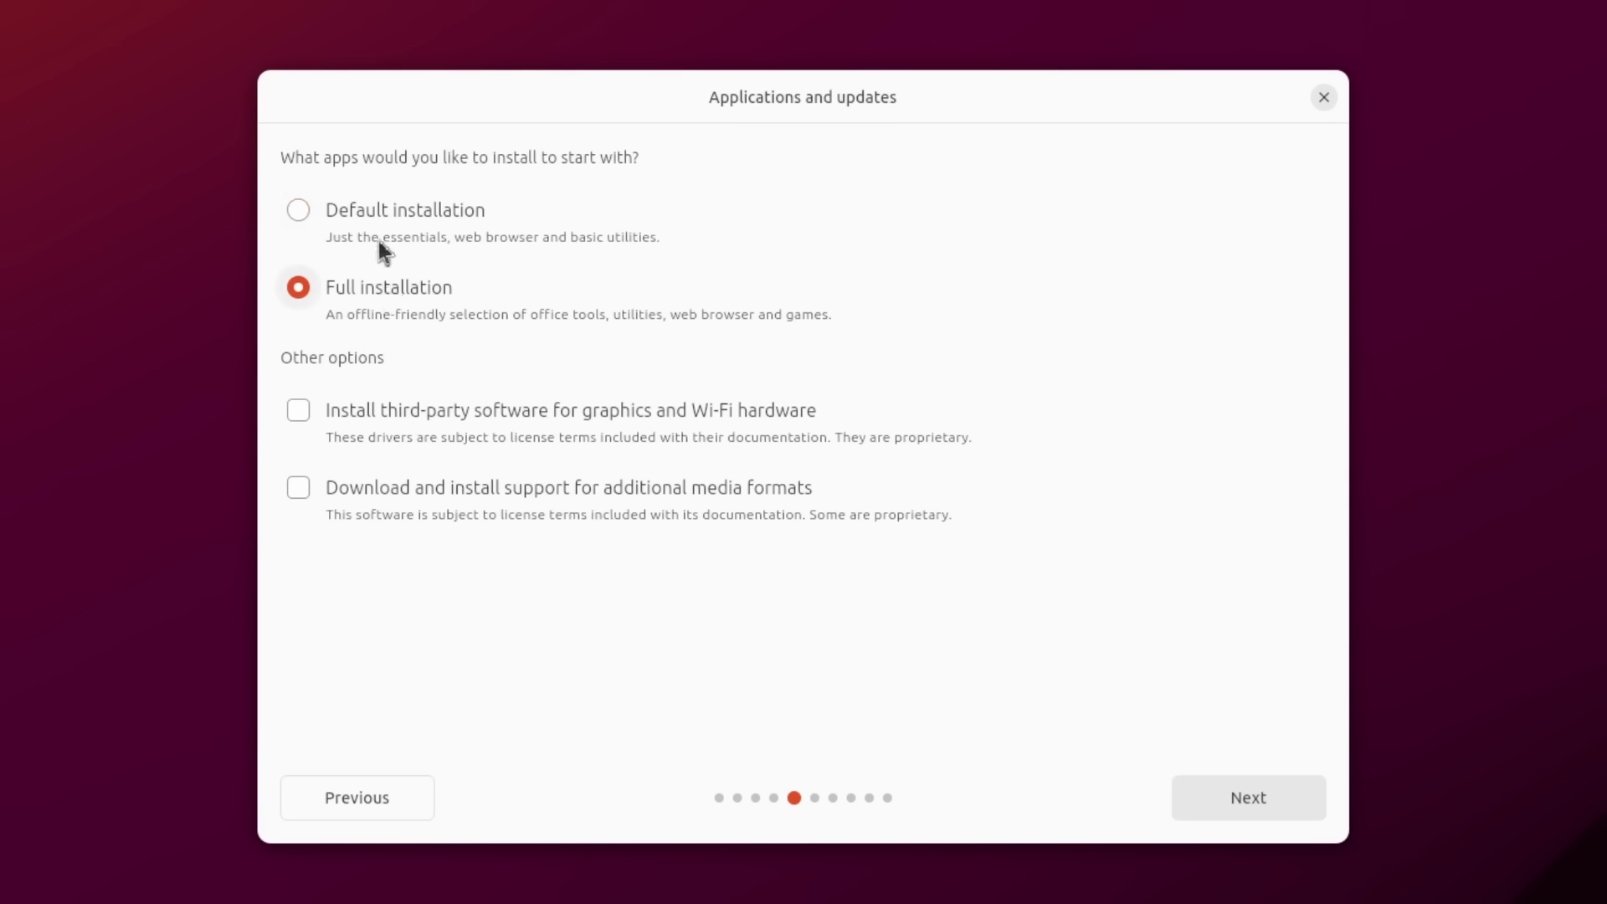
pyautogui.click(374, 229)
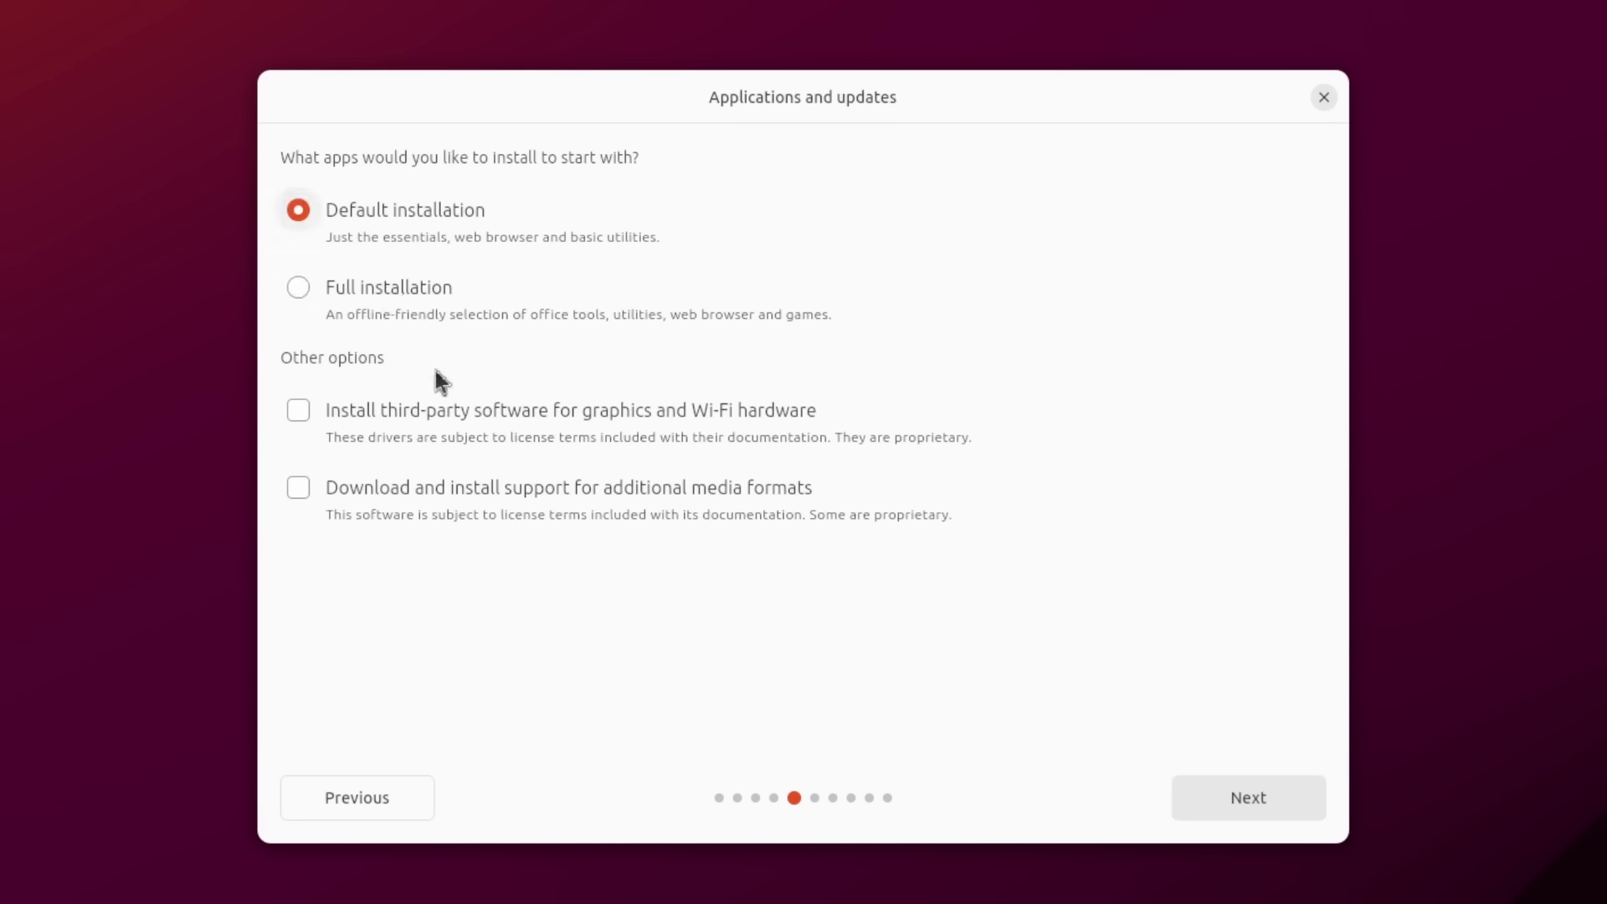
pyautogui.click(439, 415)
pyautogui.click(564, 494)
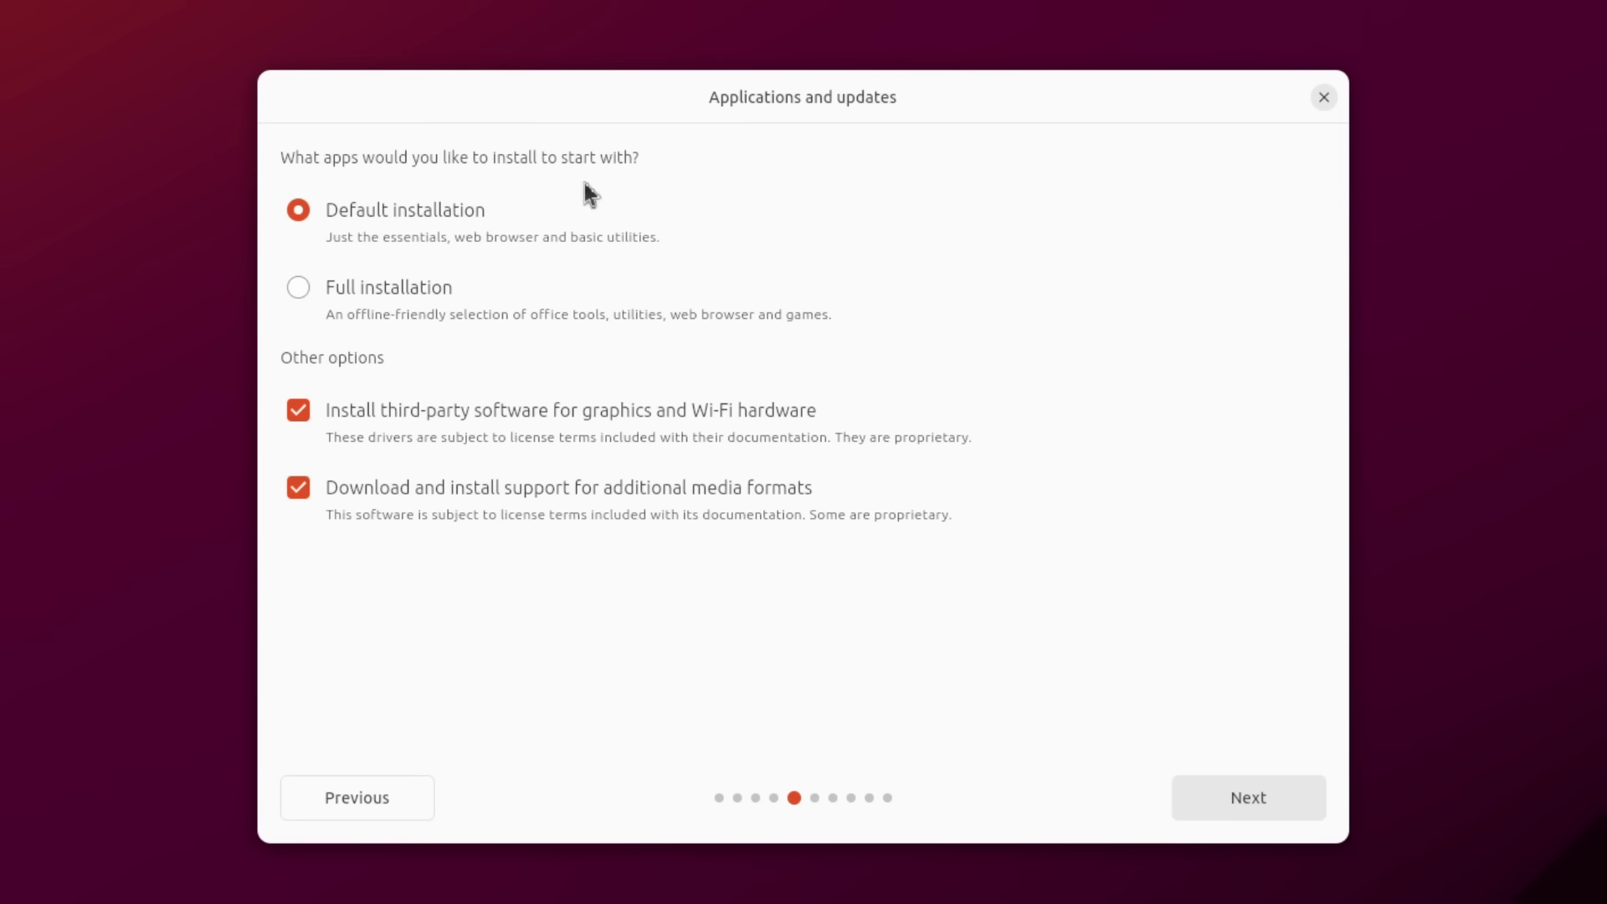
pyautogui.click(363, 290)
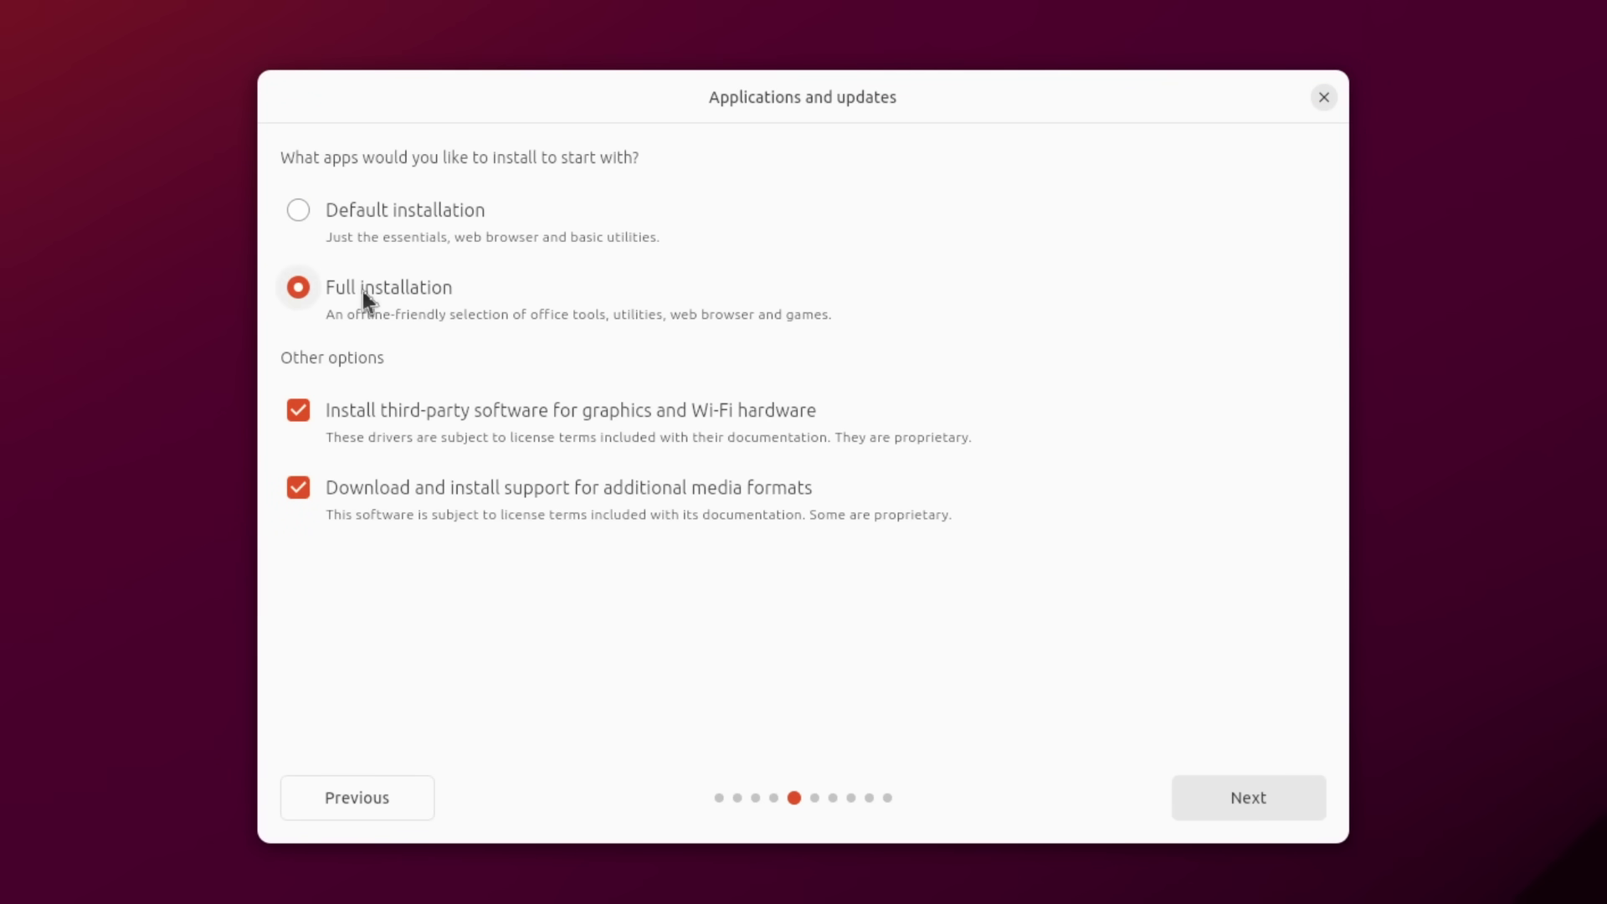
pyautogui.click(379, 219)
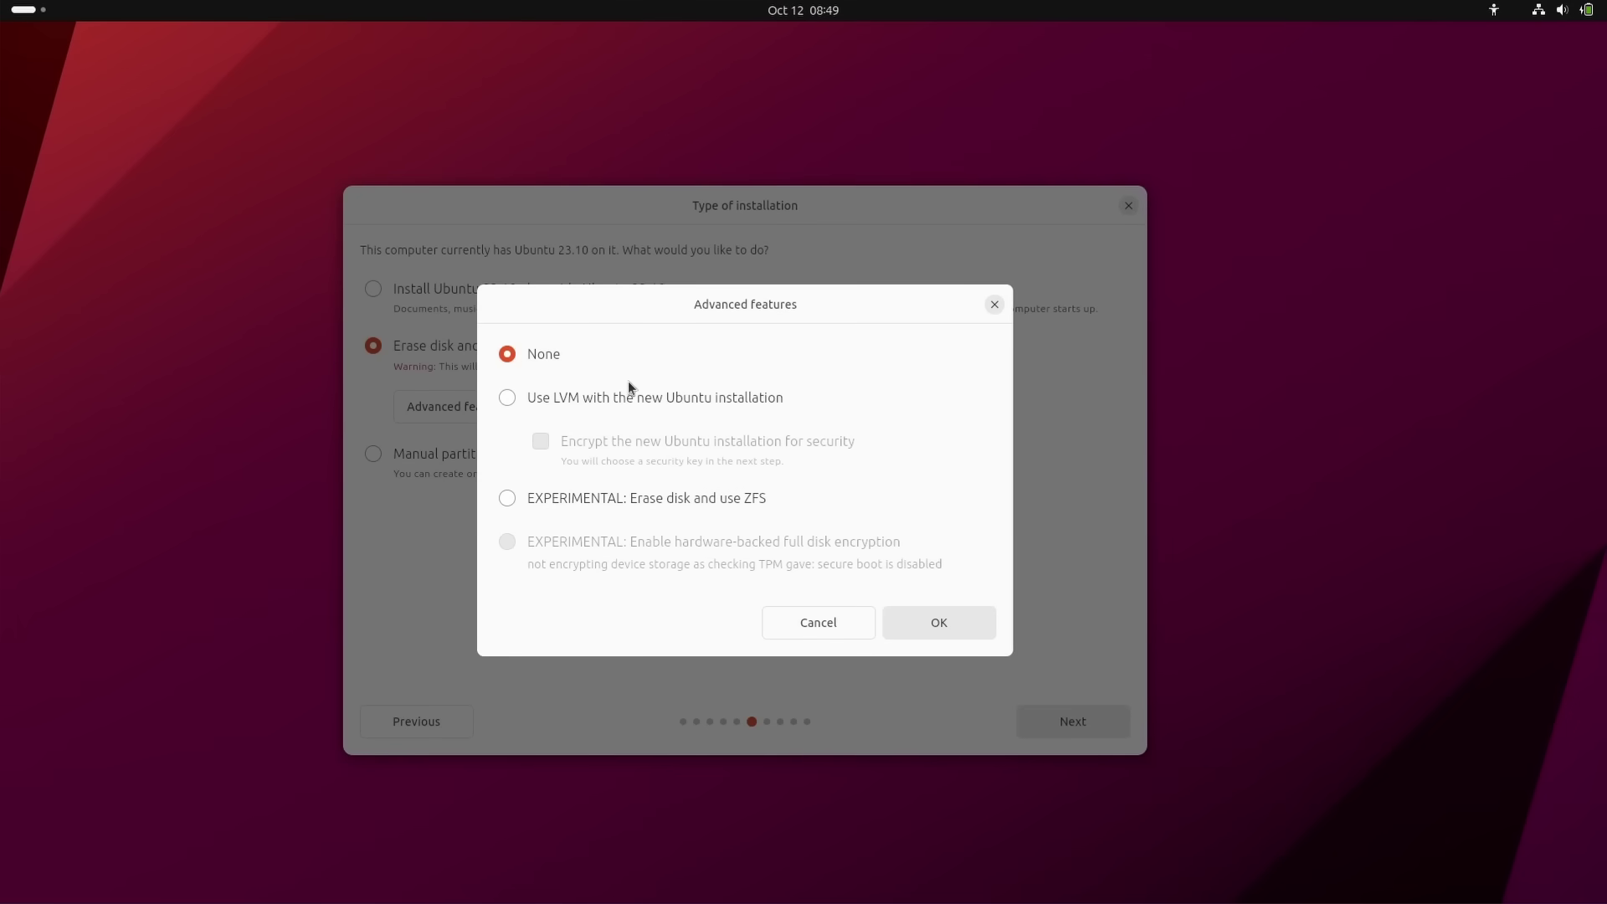
# - Try the advanced disk features, LVM with encryption and the experimental ZFS option, and set the choice back to None
pyautogui.click(648, 400)
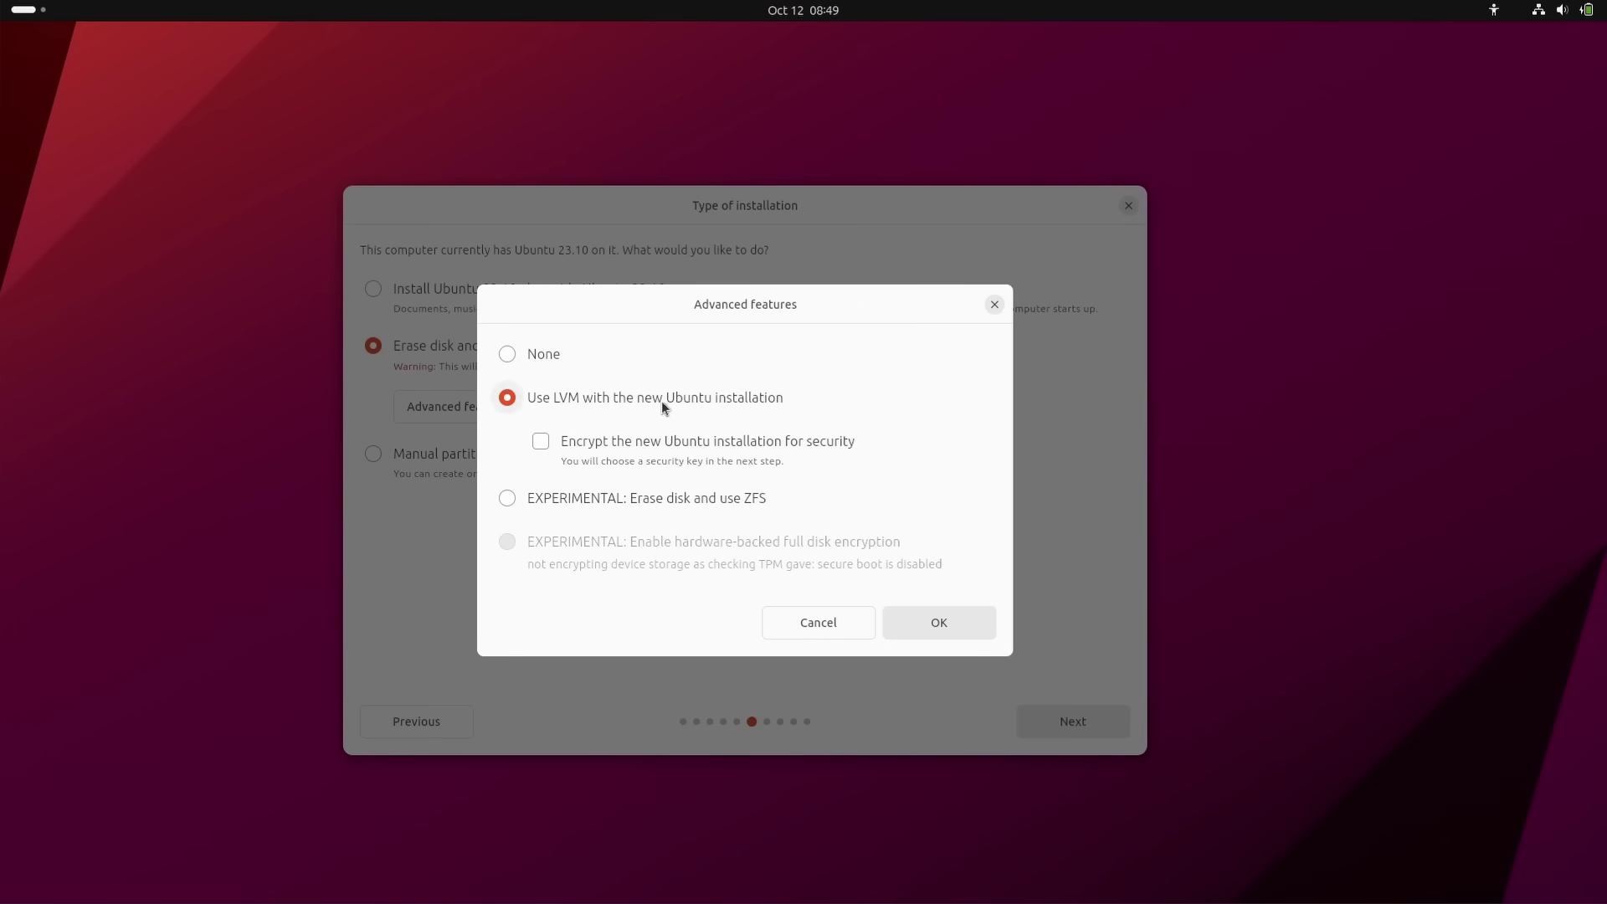
pyautogui.click(649, 440)
pyautogui.click(646, 495)
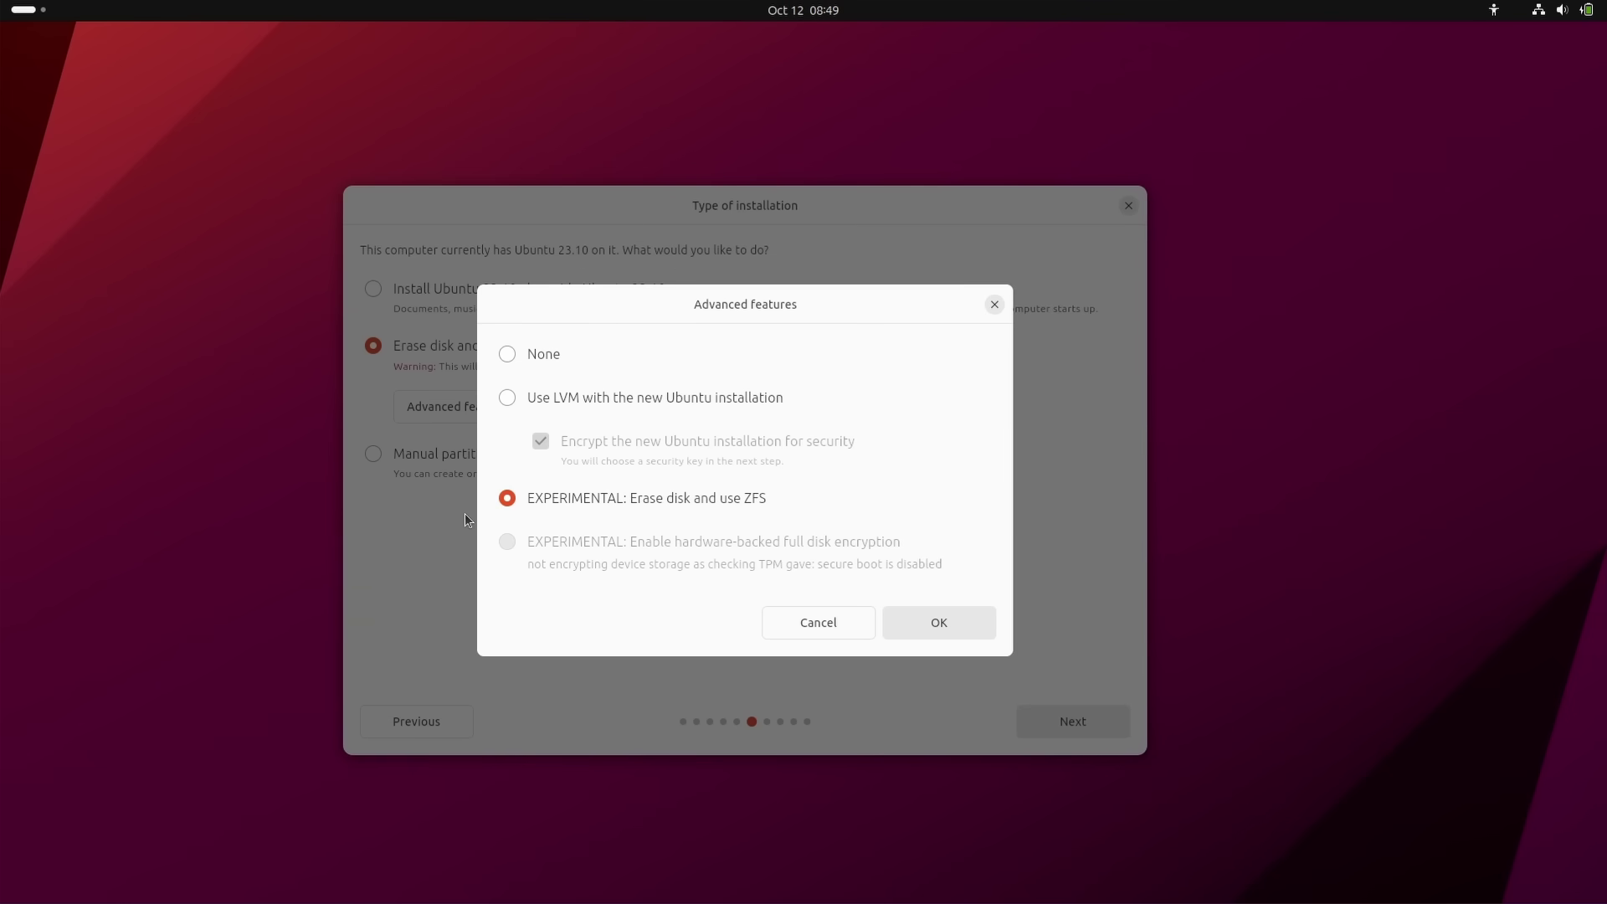
pyautogui.click(638, 399)
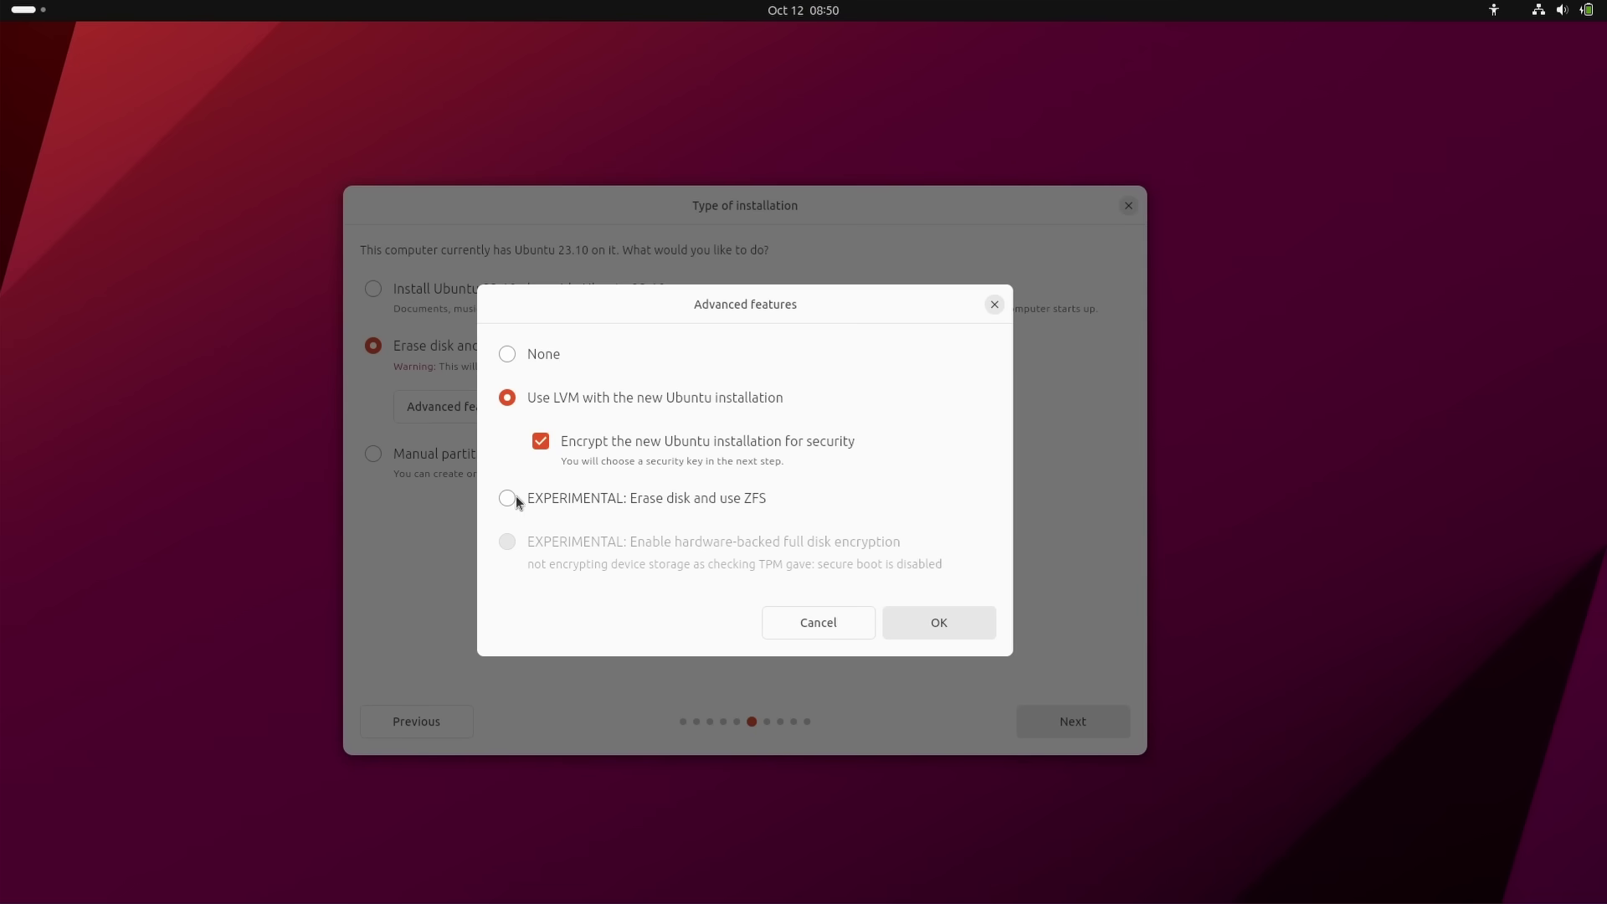
pyautogui.click(549, 362)
pyautogui.click(539, 398)
pyautogui.click(540, 495)
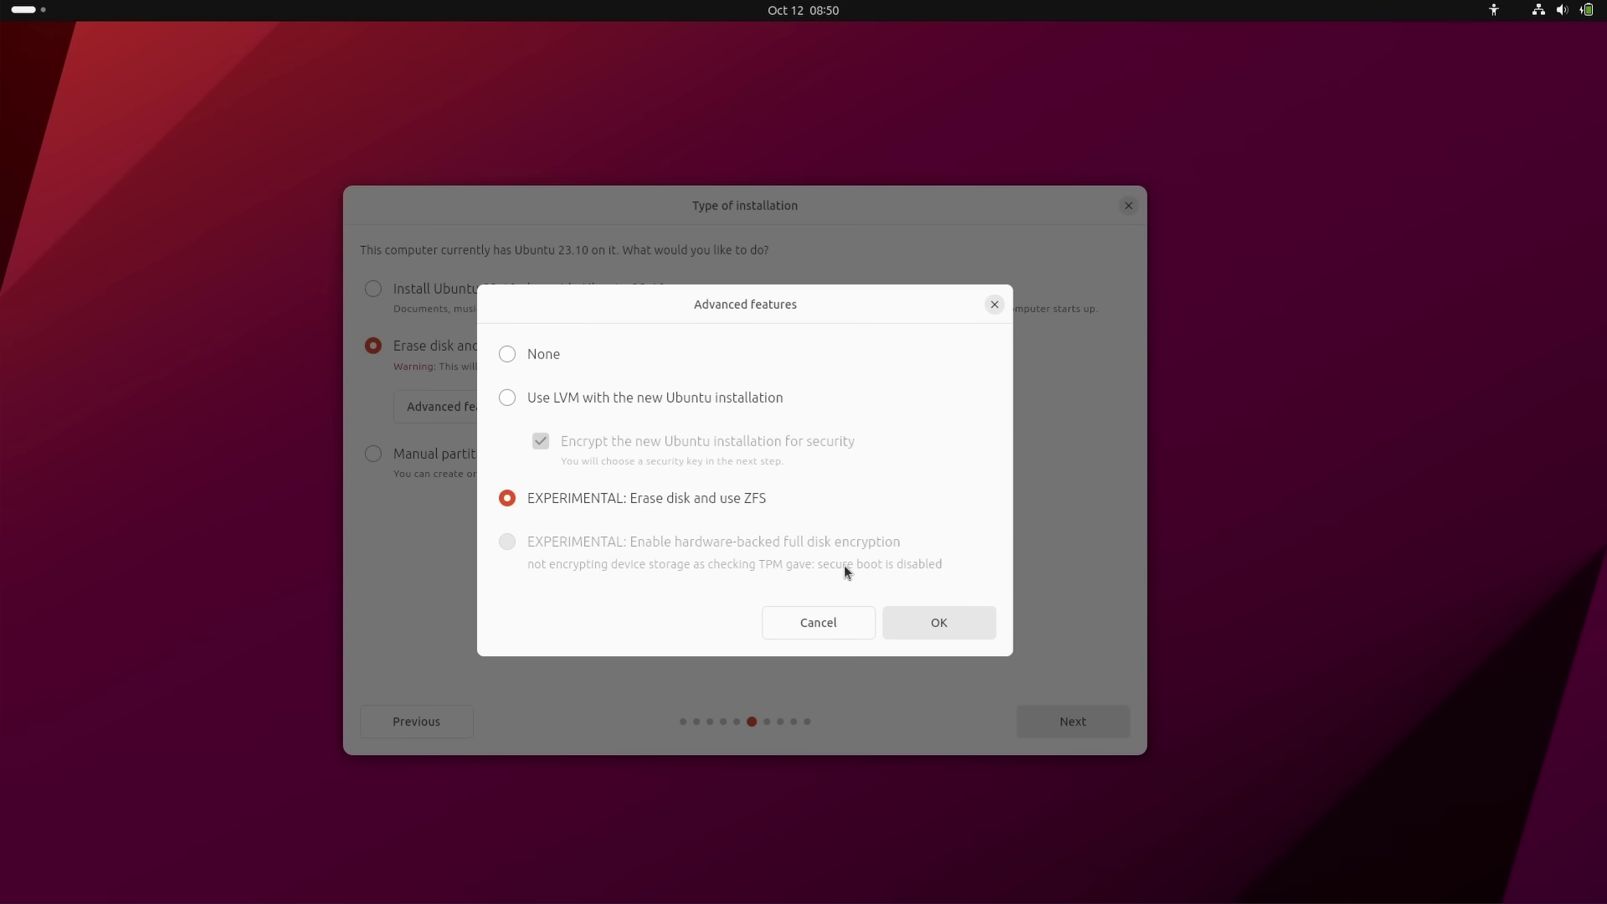
pyautogui.click(507, 360)
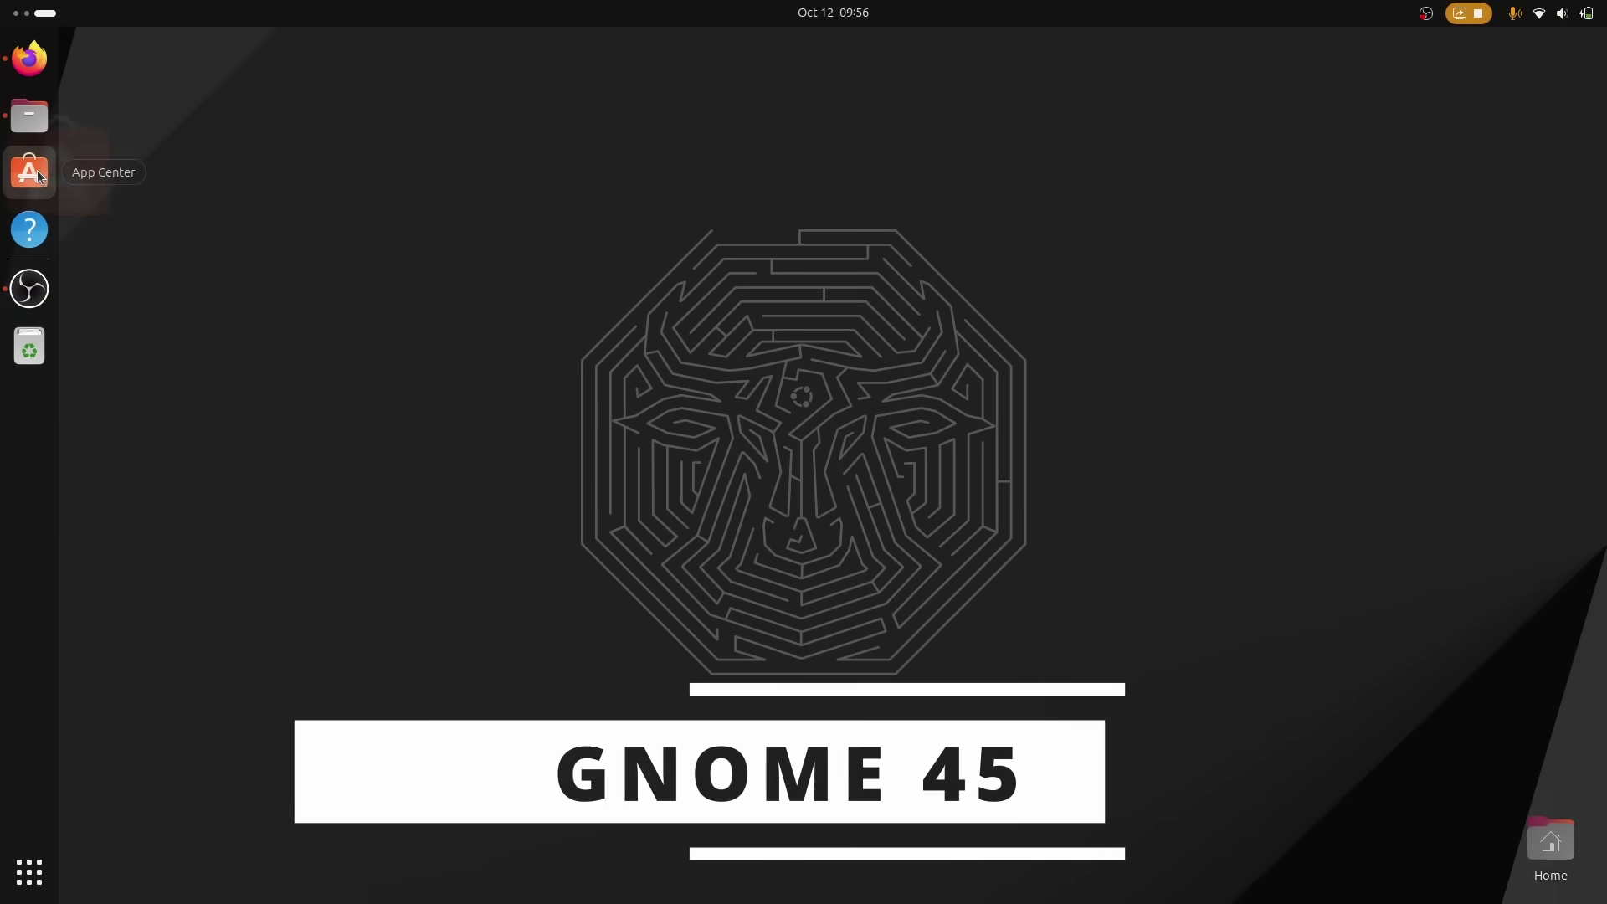
# - Open App Center on the third workspace and return to the first workspace
pyautogui.click(29, 173)
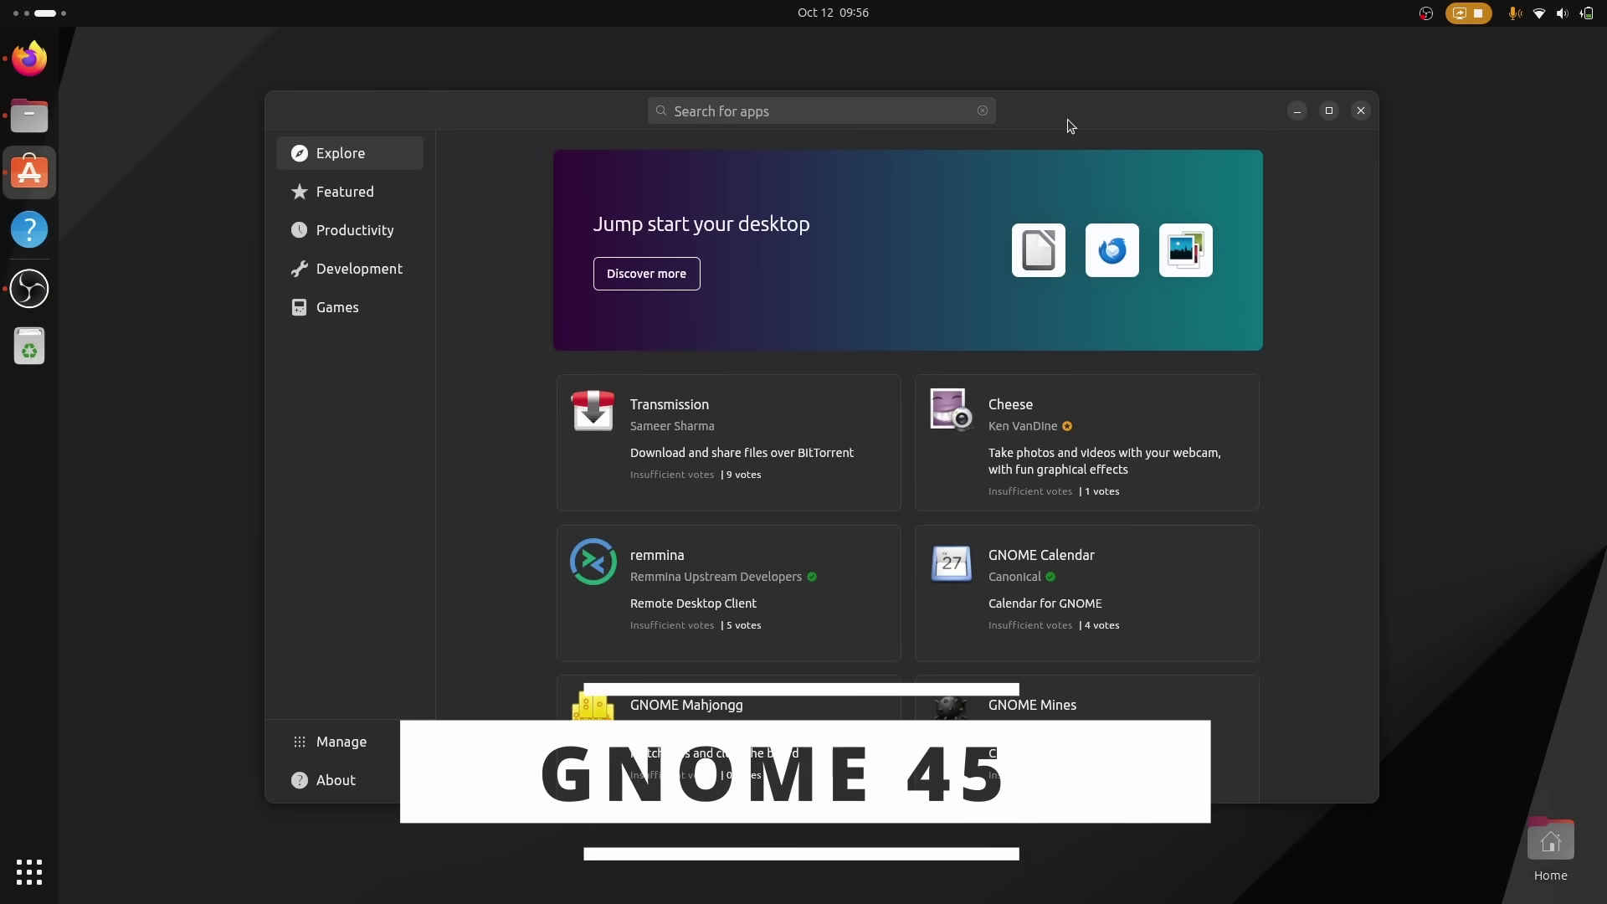
pyautogui.press('super+Home')
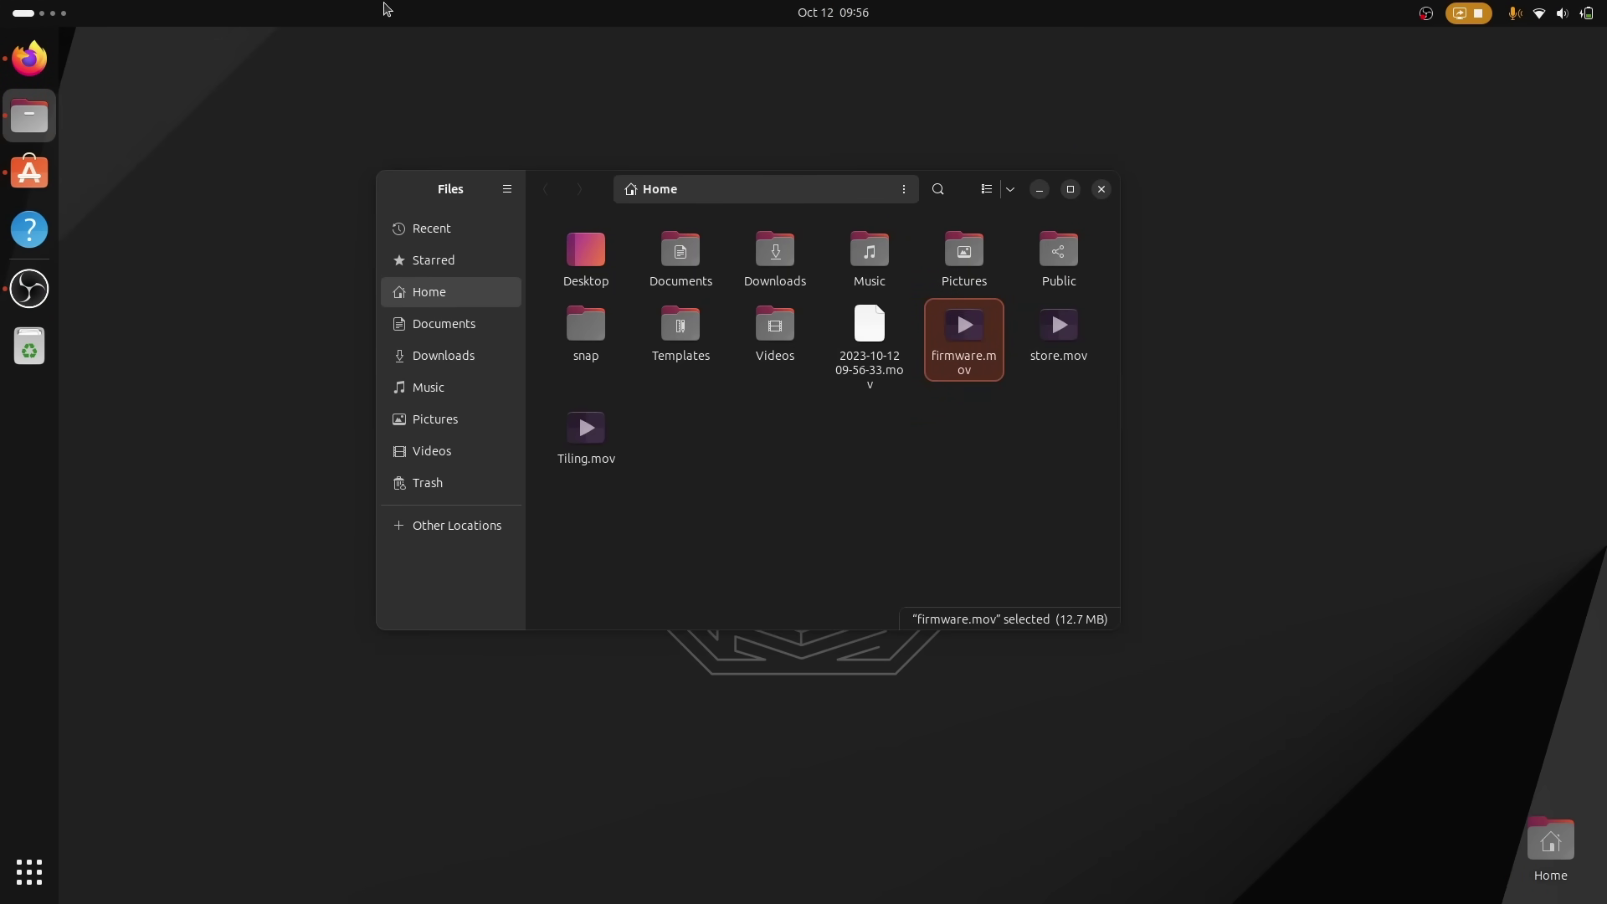
# - View the Firefox and App Center workspaces in the activities overview, and return to the Files workspace
pyautogui.click(46, 13)
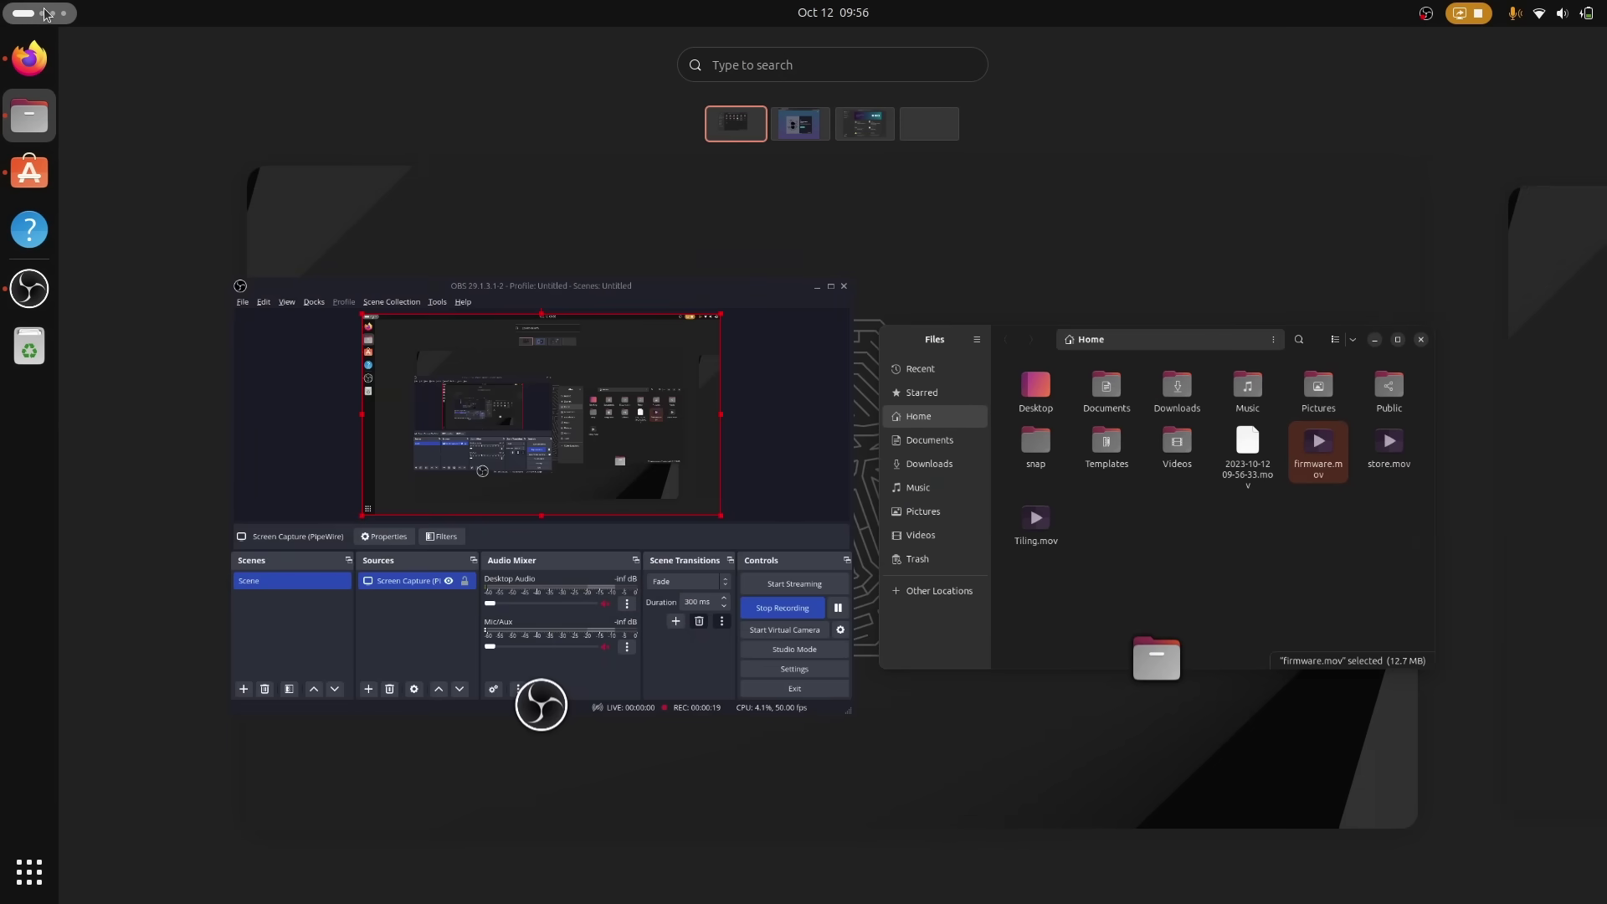
pyautogui.click(794, 128)
pyautogui.click(851, 123)
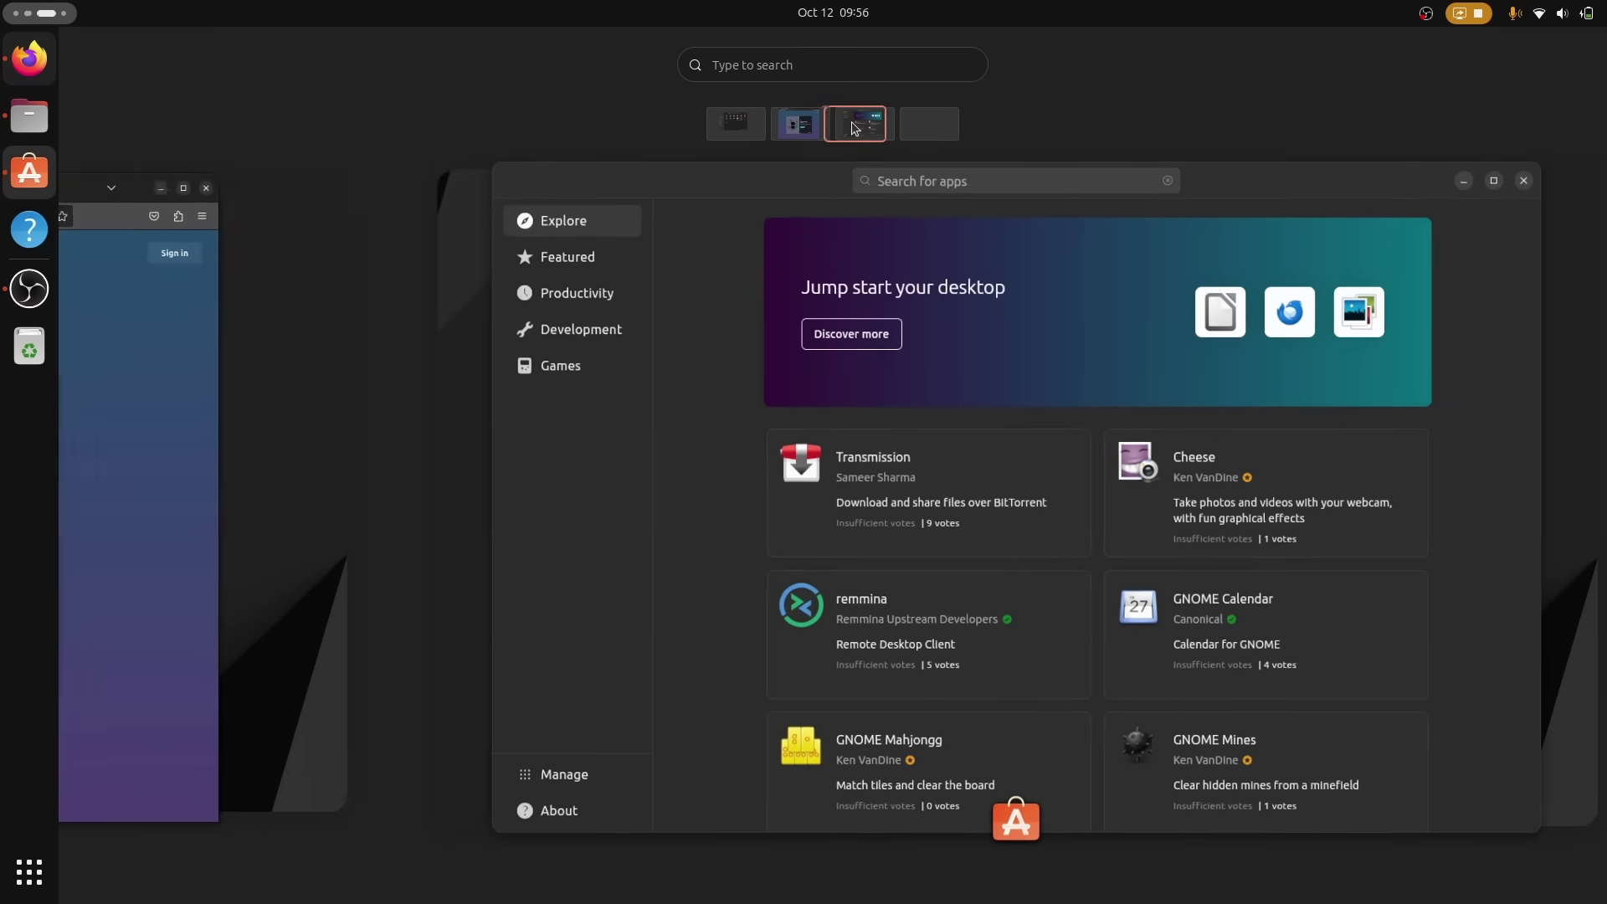
pyautogui.click(744, 123)
pyautogui.click(696, 209)
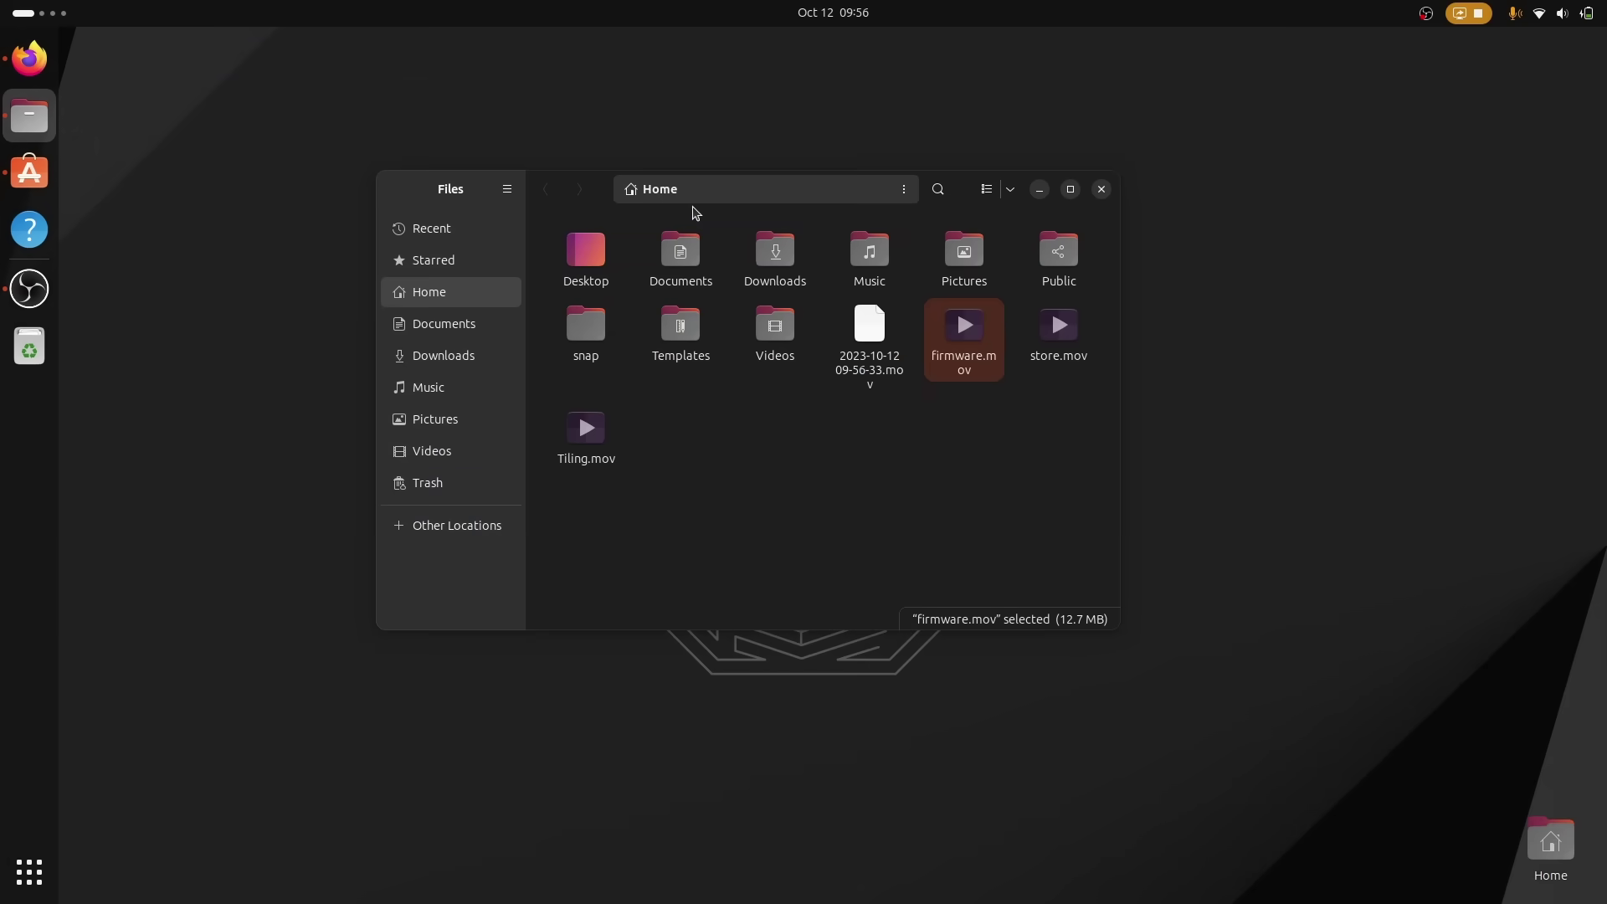
# - Switch through the workspaces from the first to the empty last one and back, twice
pyautogui.press('super+Page_Down')
pyautogui.press('super+Page_Down')
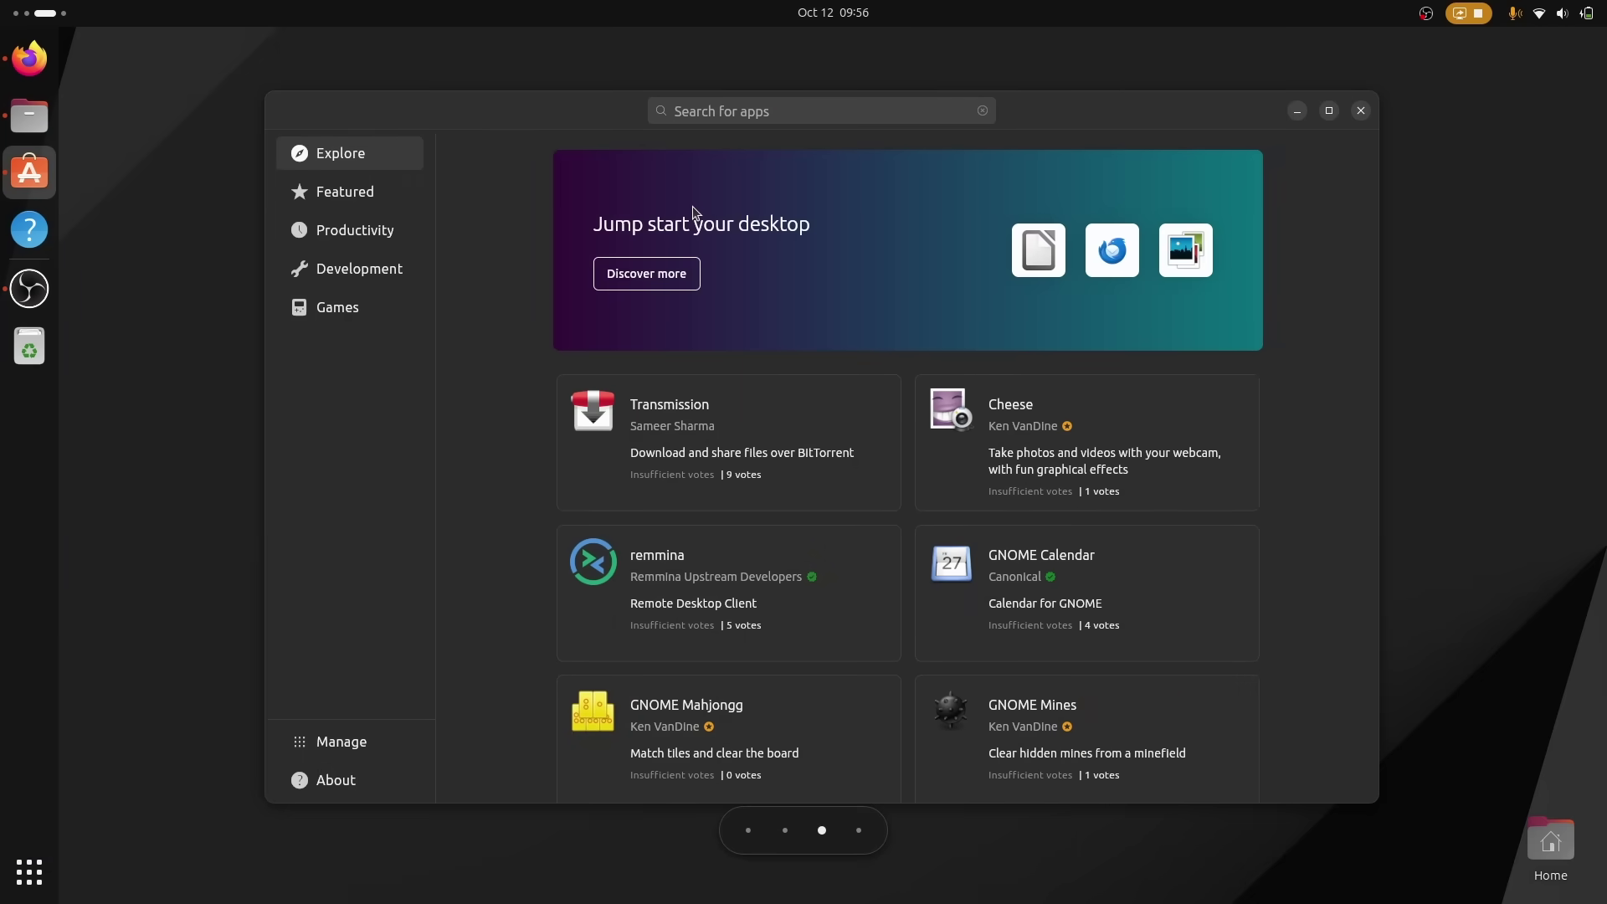
pyautogui.press('super+Page_Down')
pyautogui.press('super+Page_Up')
pyautogui.press('super+Page_Up')
pyautogui.press('super+Page_Up')
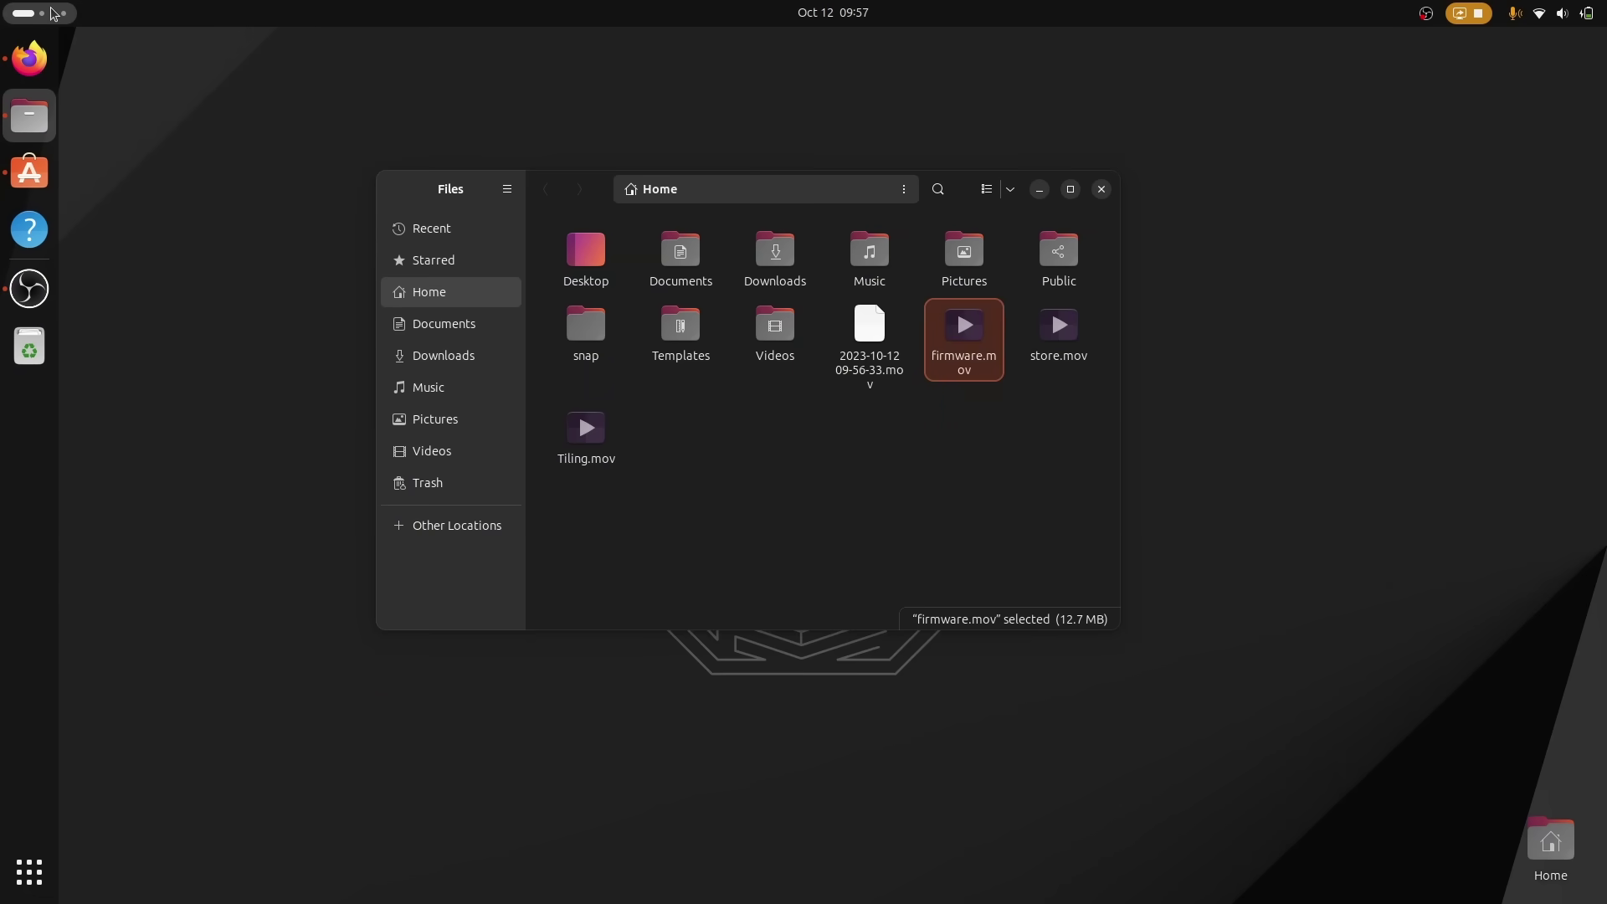
pyautogui.press('super+Page_Down')
pyautogui.press('super+Page_Down')
pyautogui.press('super+Page_Down')
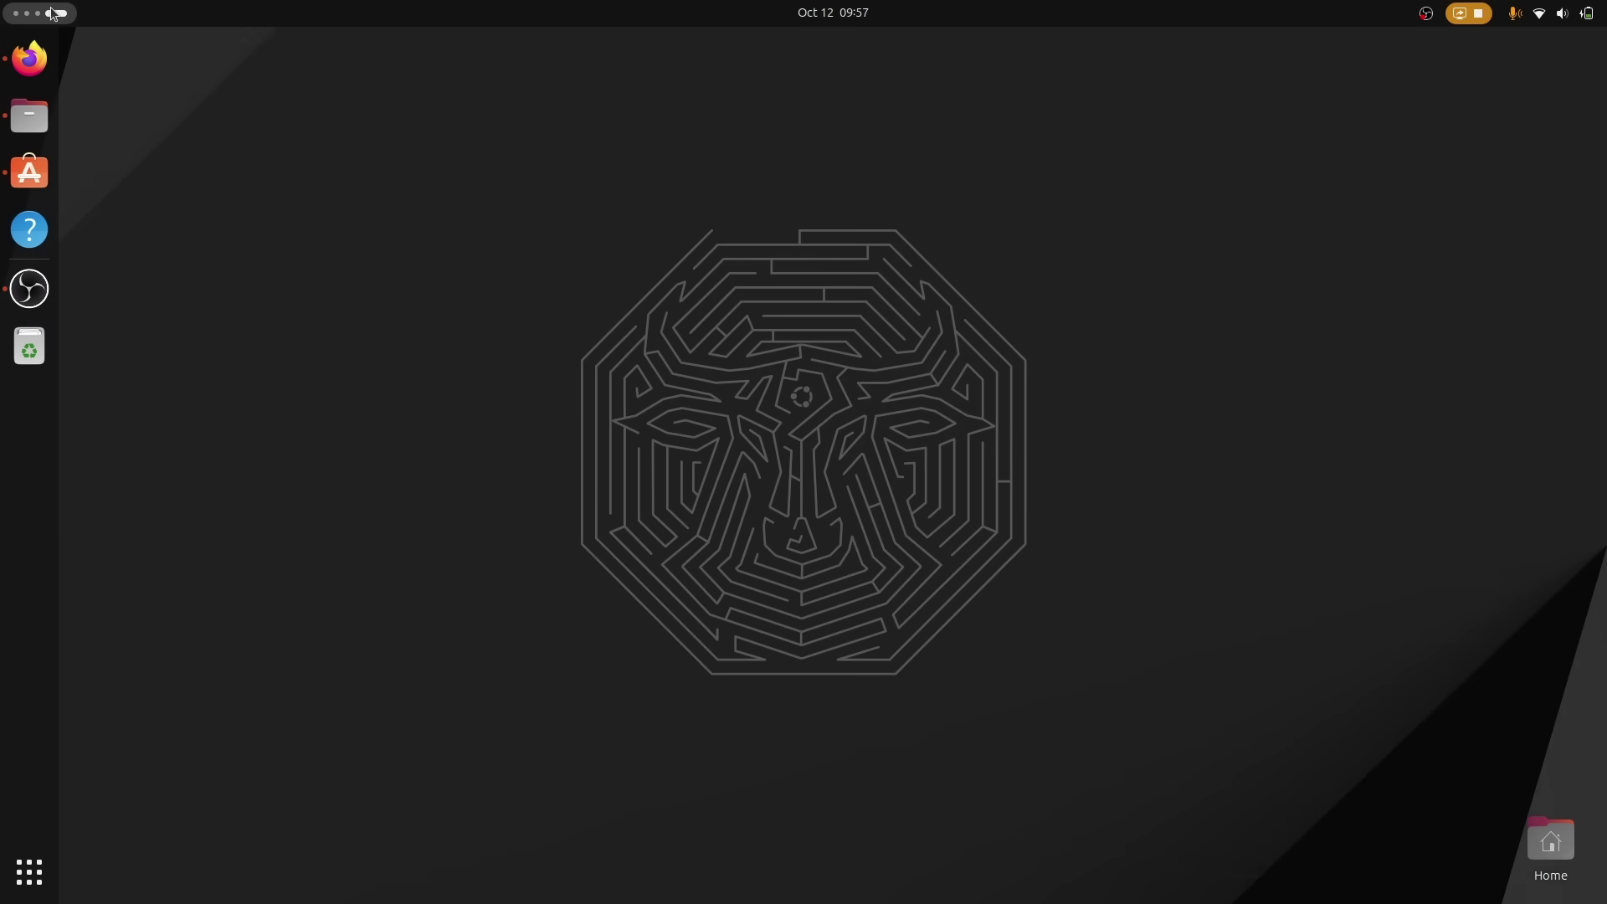
pyautogui.press('super+Page_Up')
pyautogui.press('super+Page_Up')
pyautogui.press('super+Page_Up')
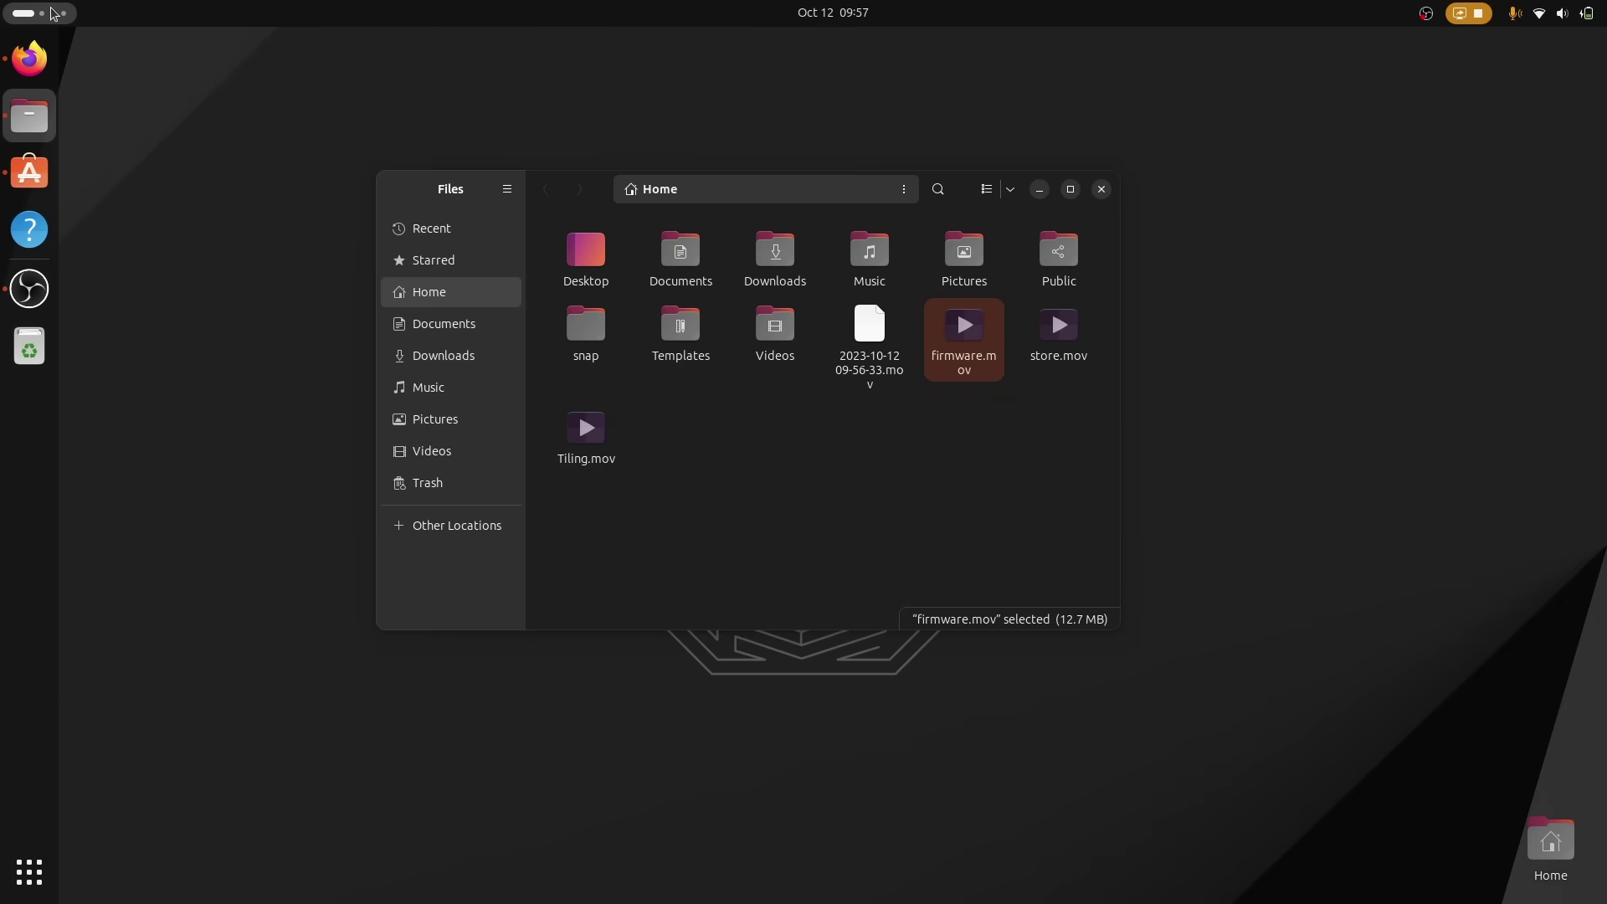
# - Step through the Firefox and App Center workspaces with the activities overview open, and close the overview
pyautogui.click(52, 12)
pyautogui.press('super+Page_Down')
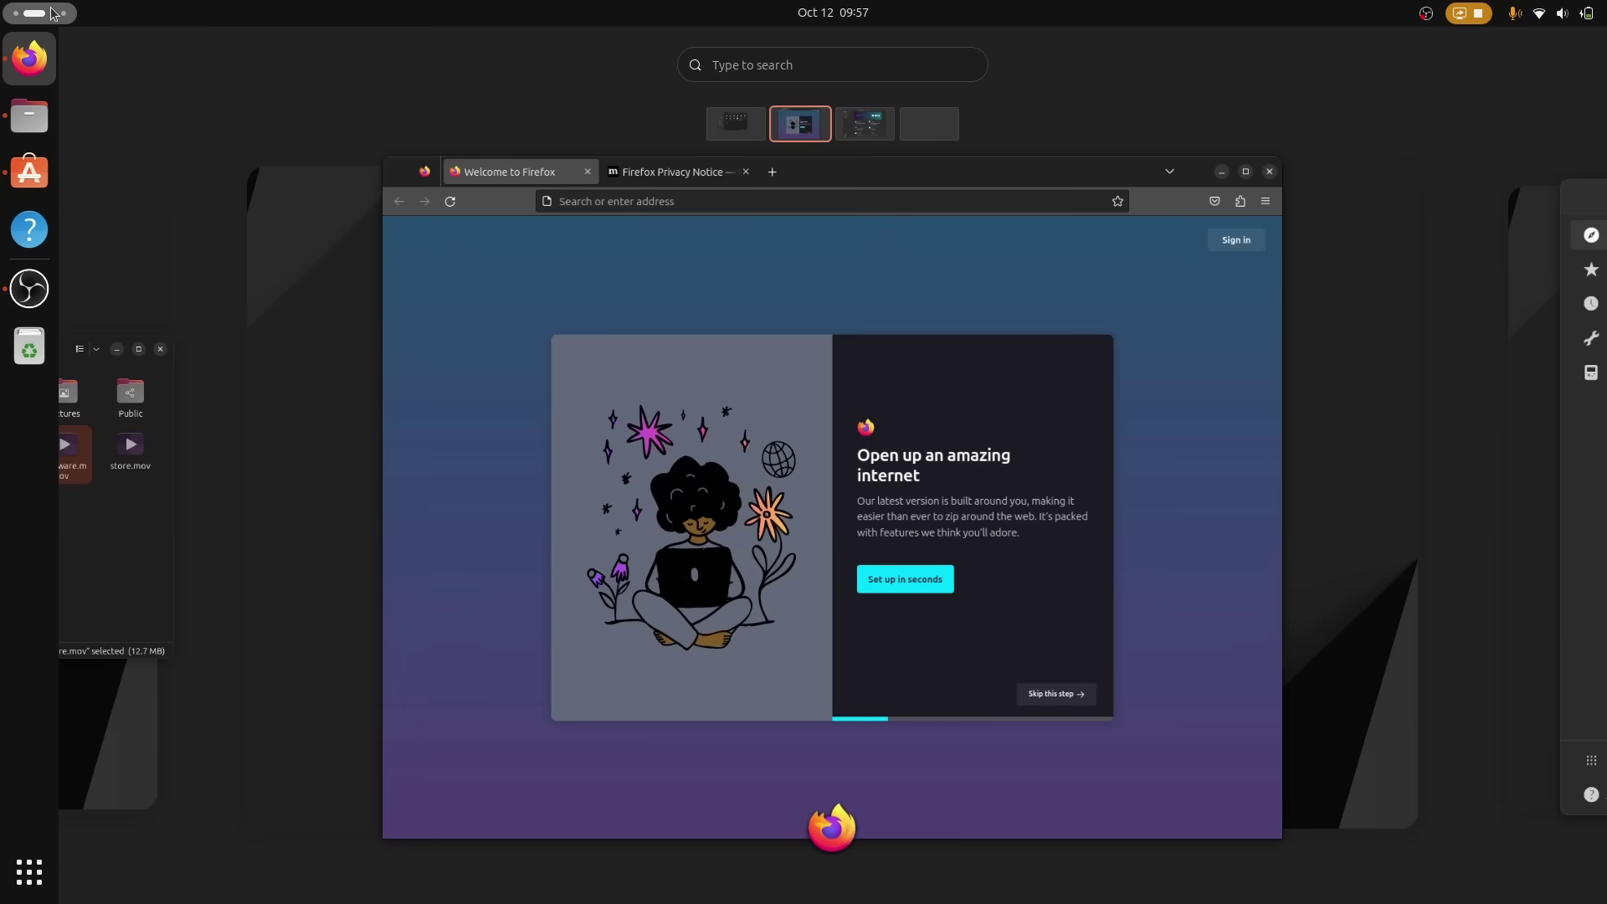
pyautogui.press('super+Page_Down')
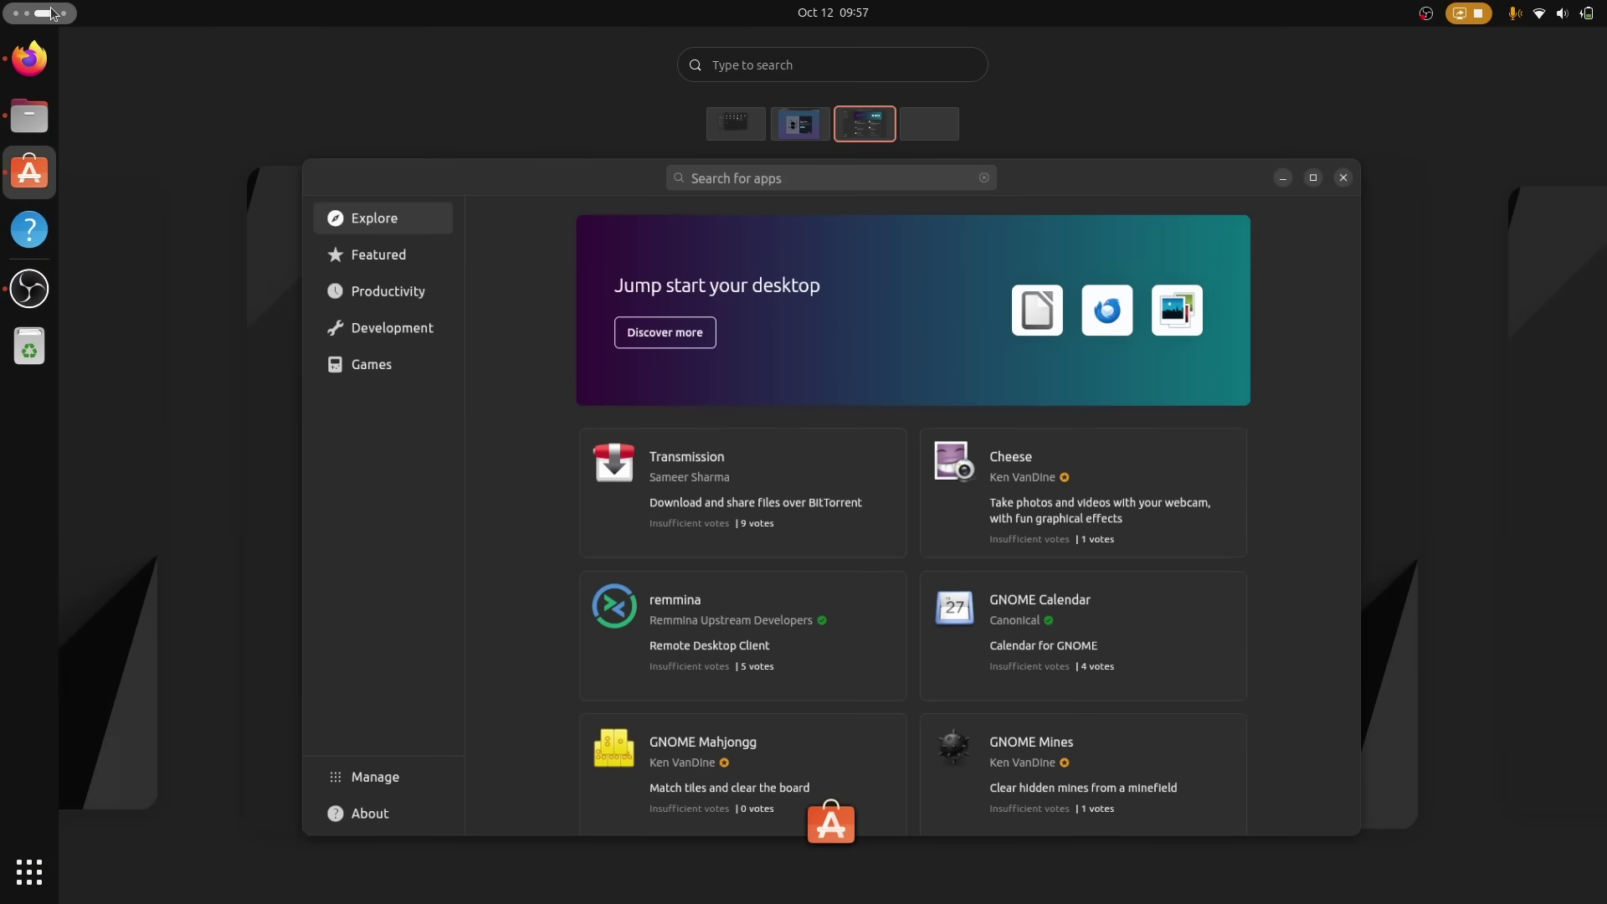
pyautogui.click(52, 13)
pyautogui.scroll(-1, 52, 13)
pyautogui.scroll(3, 52, 13)
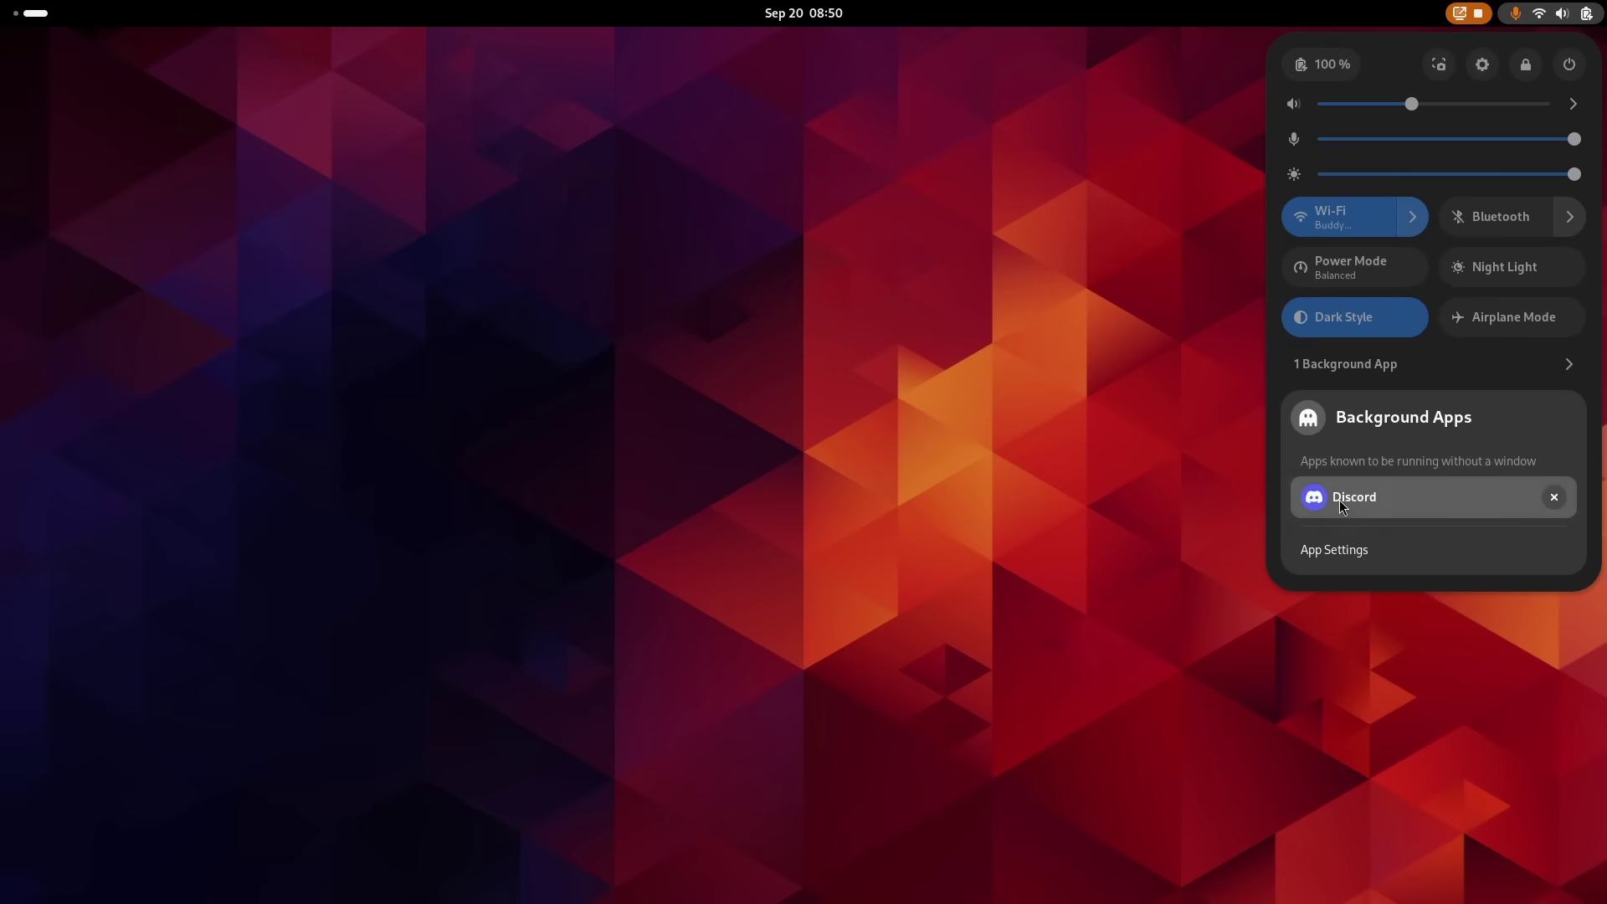
# - Open Discord from the background apps, close its window, and reopen it from the same list
pyautogui.click(1339, 500)
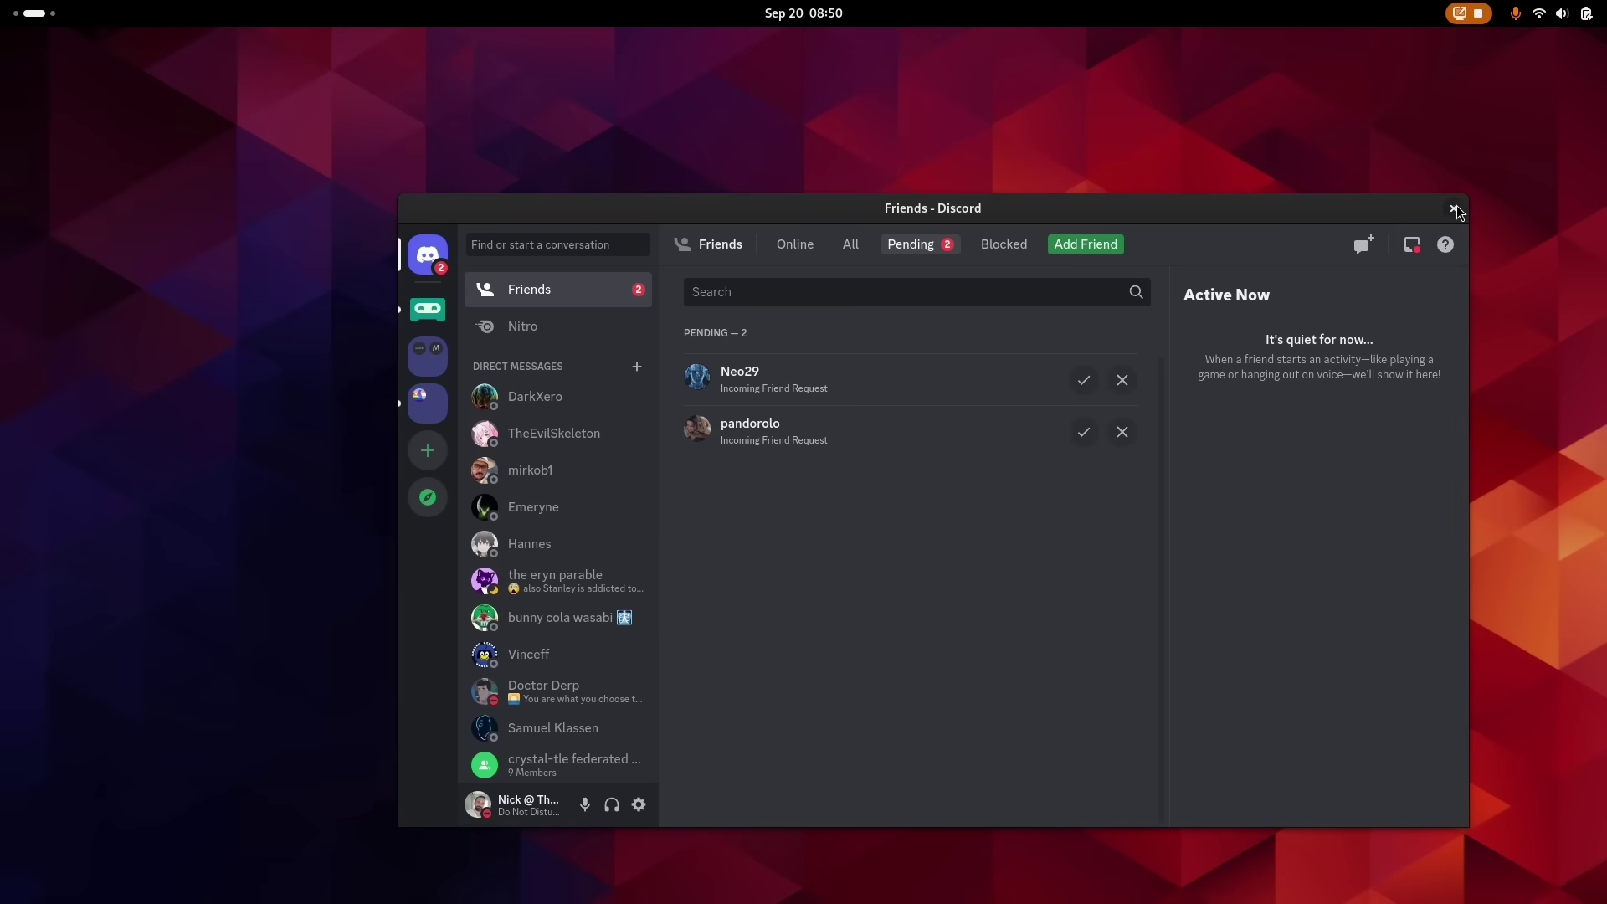
pyautogui.click(1454, 209)
pyautogui.press('super+s')
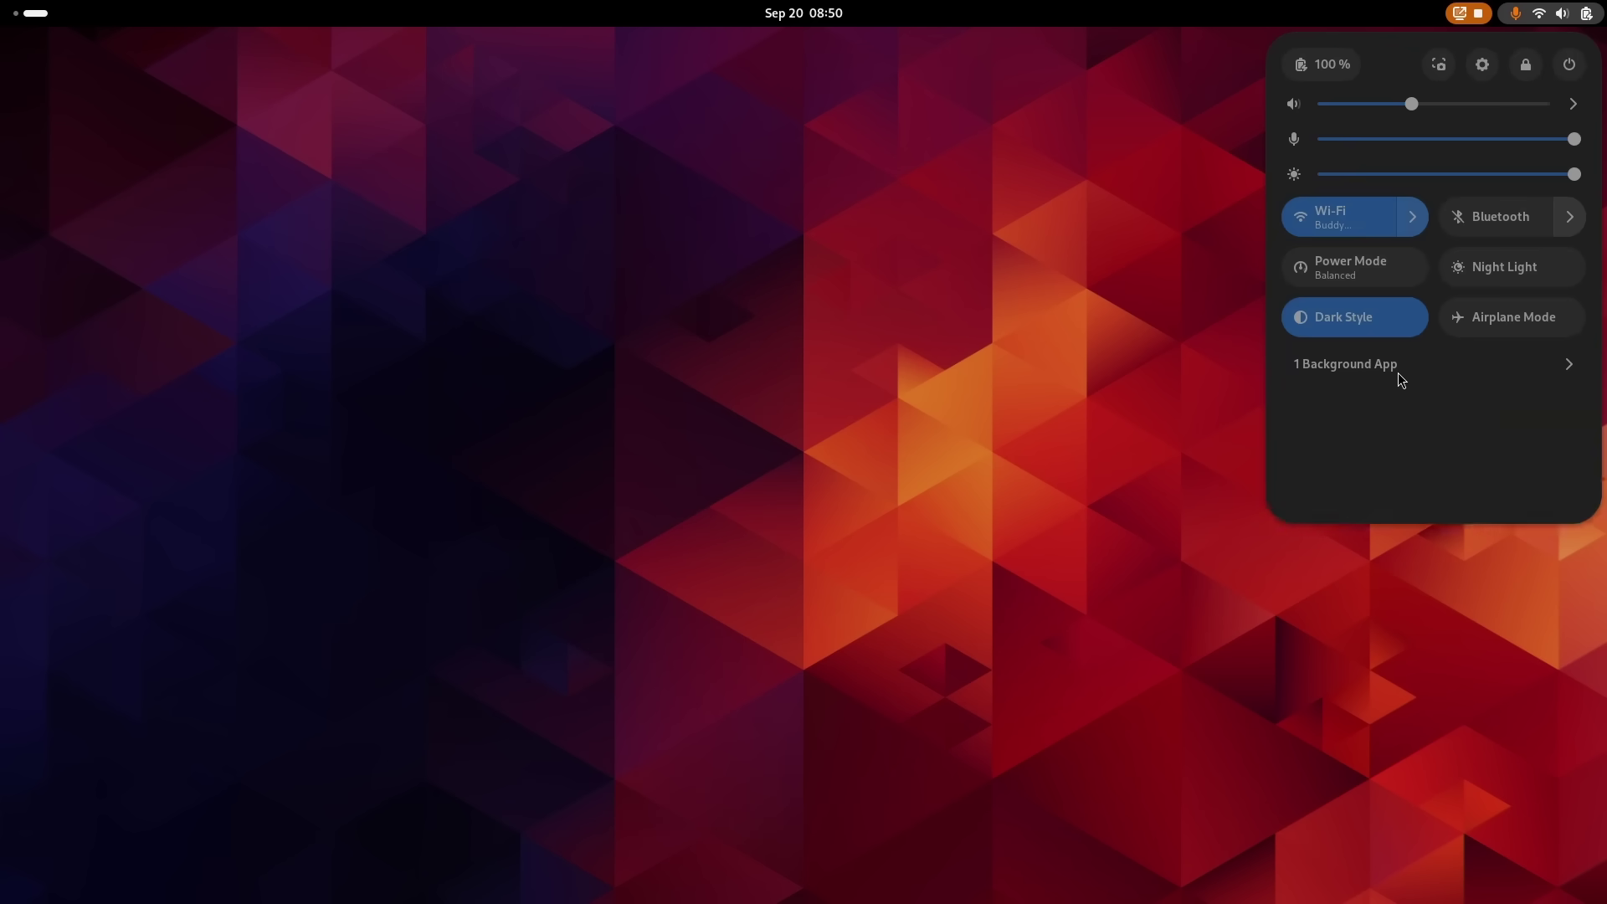
pyautogui.click(1398, 368)
pyautogui.click(1374, 502)
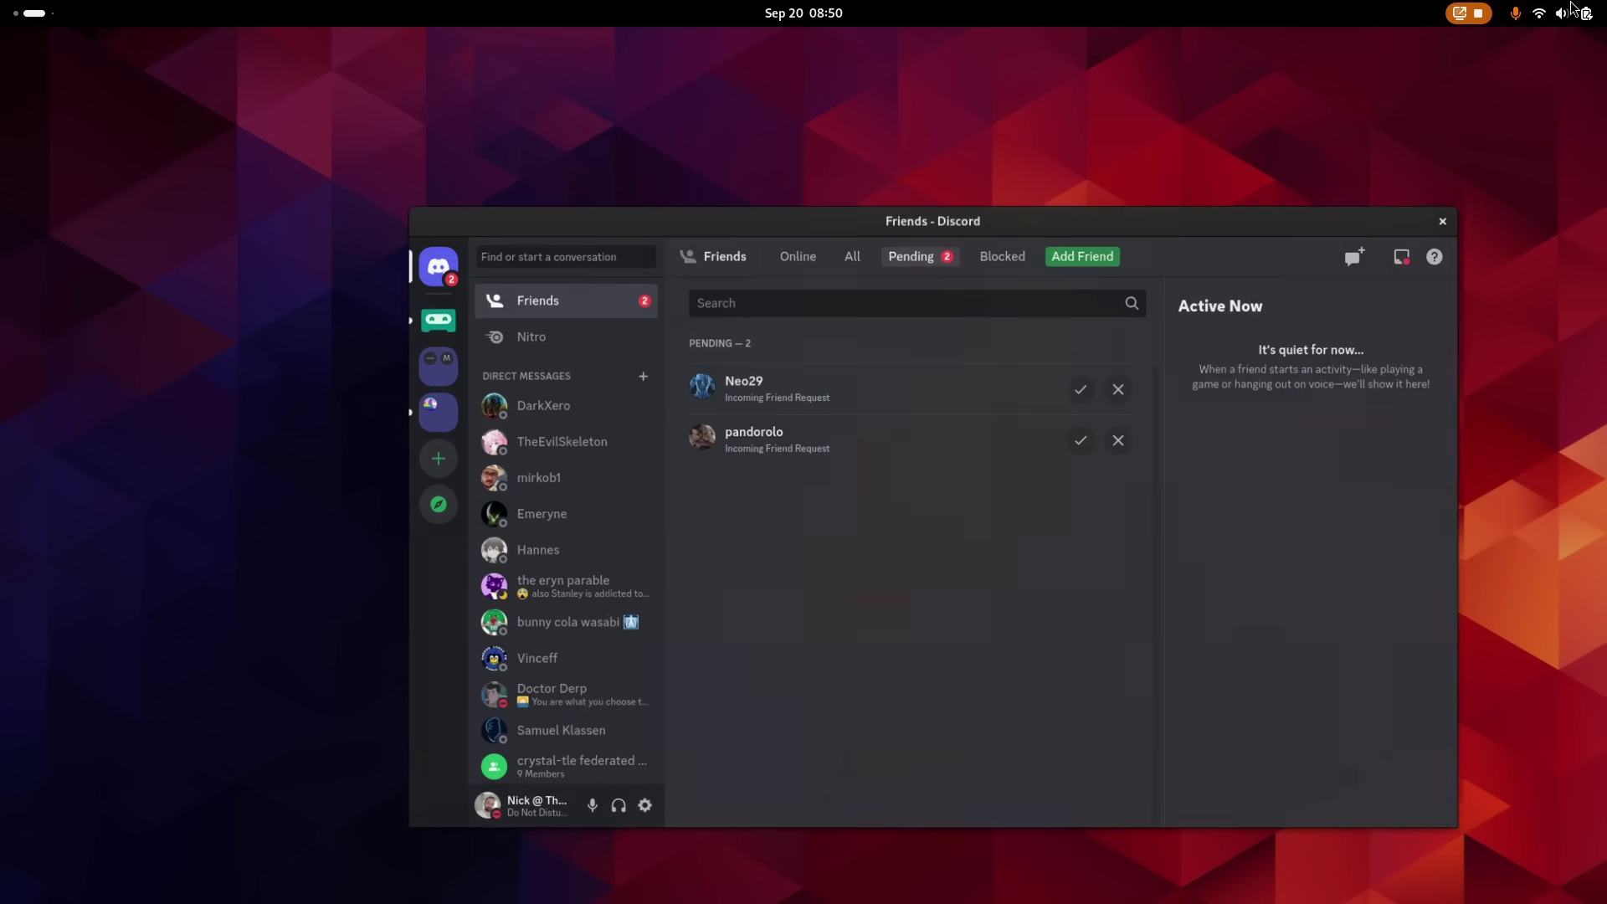